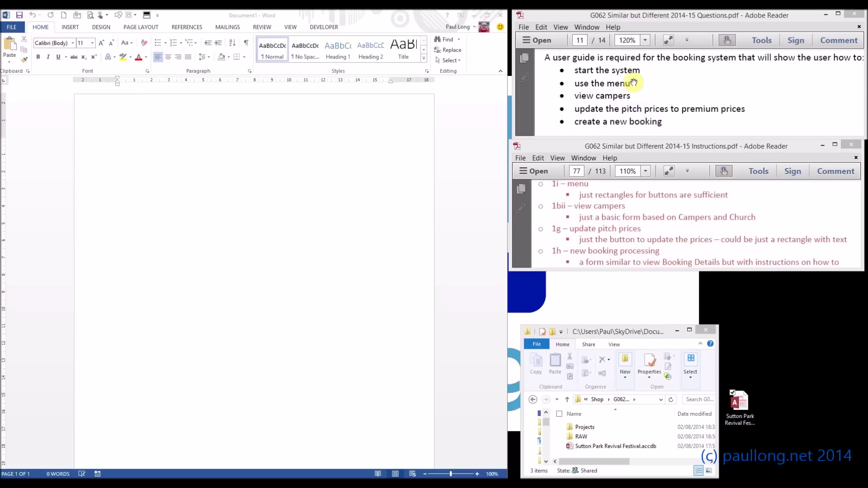
Click into the empty Word page to place the insertion point
click(224, 148)
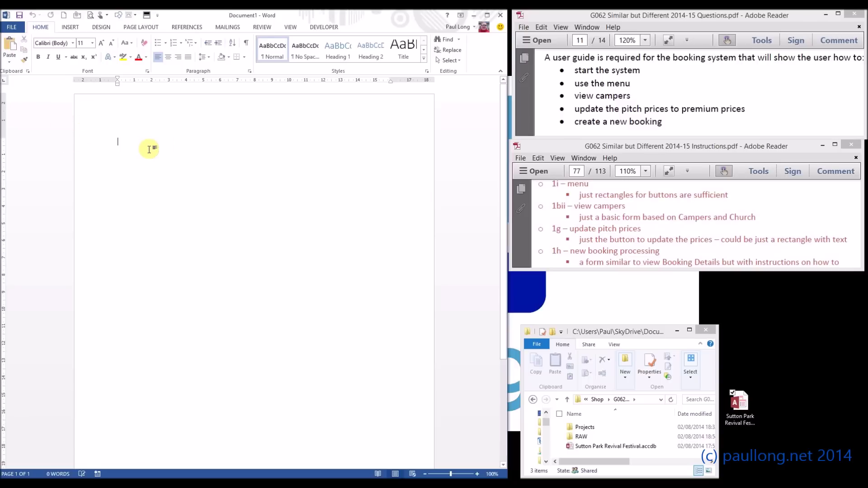
Type the title 'User Guide' and give its lines 0 pt spacing after and single line spacing
text(User Guide)
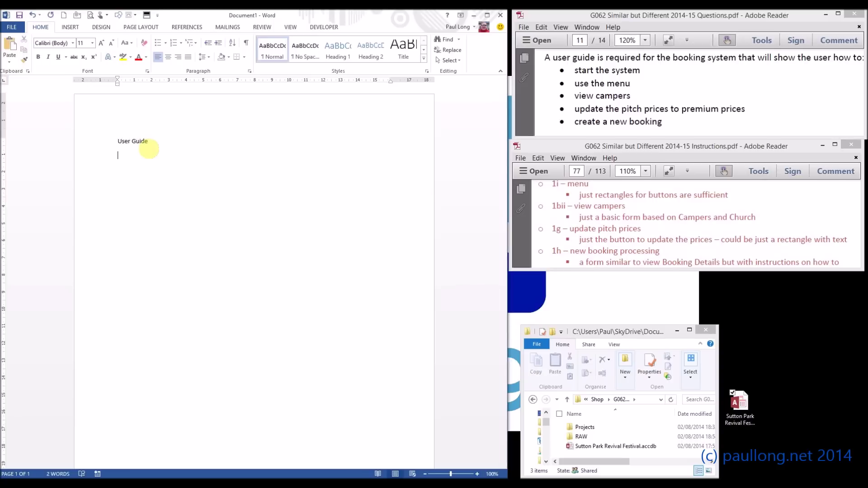
drag(91, 140, 96, 160)
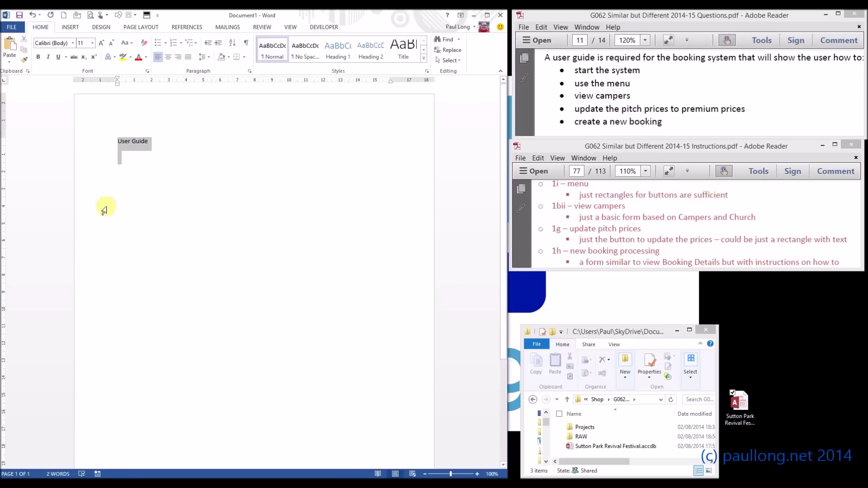
right_click(142, 150)
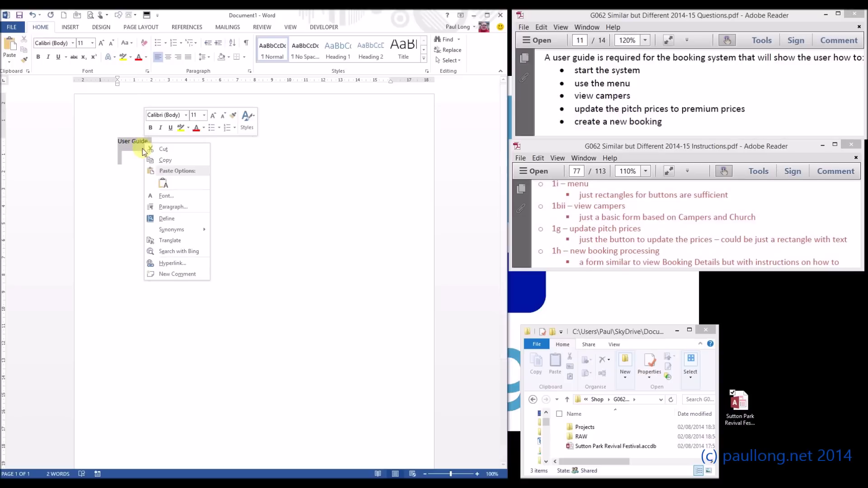
click(176, 266)
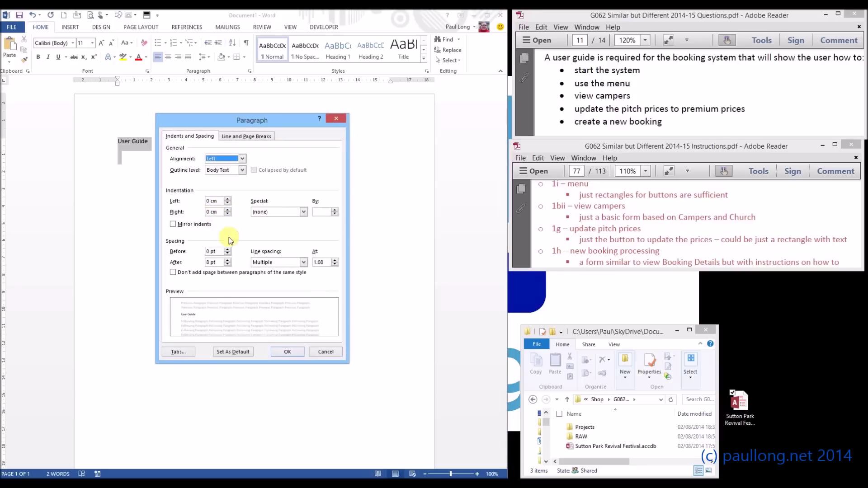
click(228, 265)
click(228, 265)
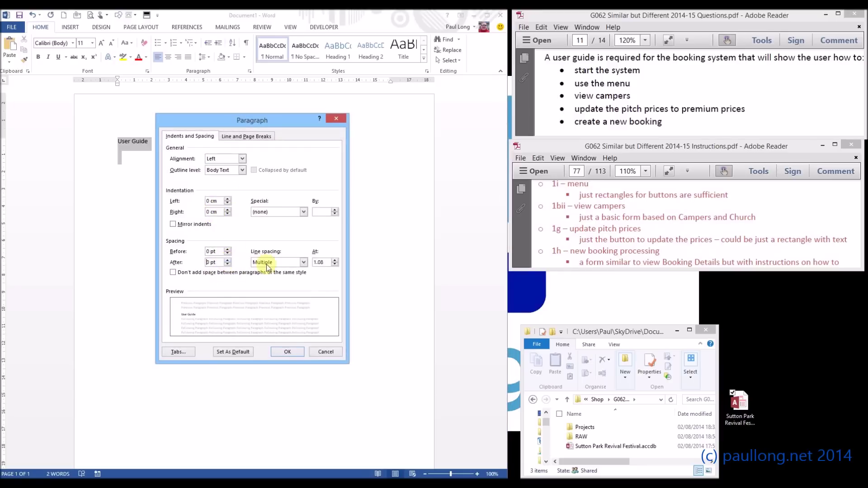
click(298, 264)
click(292, 268)
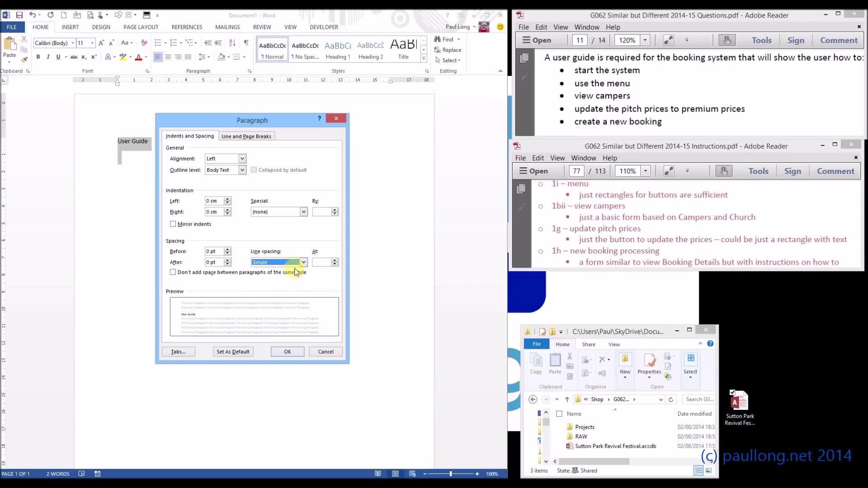
click(289, 353)
click(138, 157)
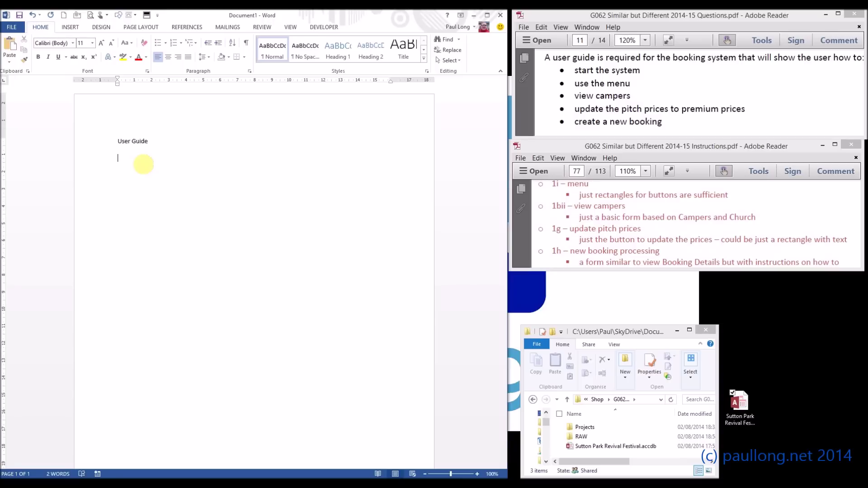
On a new page, list Contents Page, Introduction, Software Requirements, Hardware Requirements, Instructions, Glossary, Troubleshooting
key(ctrl+Return)
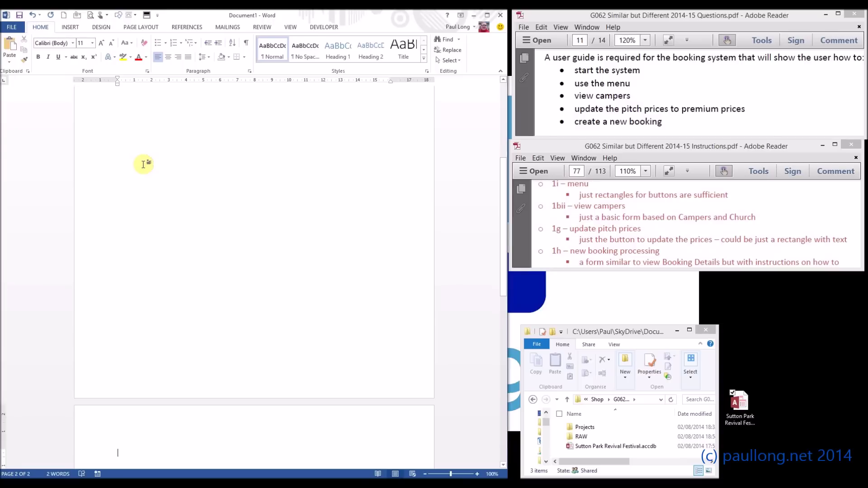
text(Contents P)
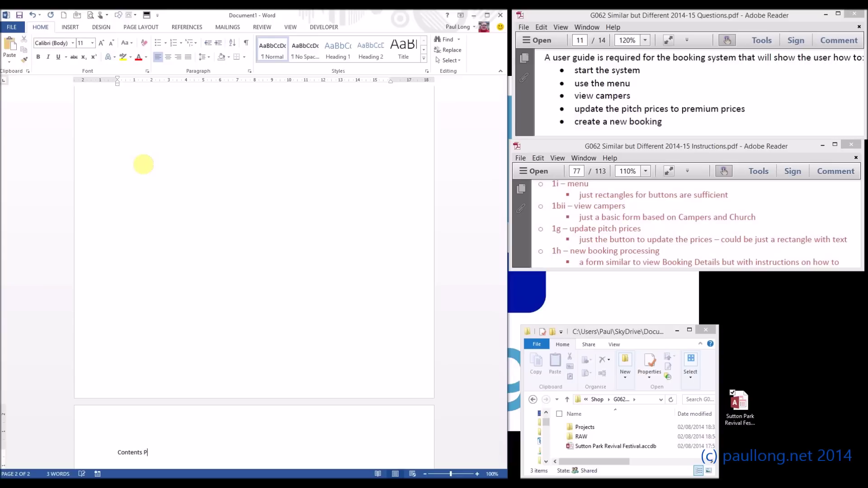
text(age)
key(Return)
text(Introduct)
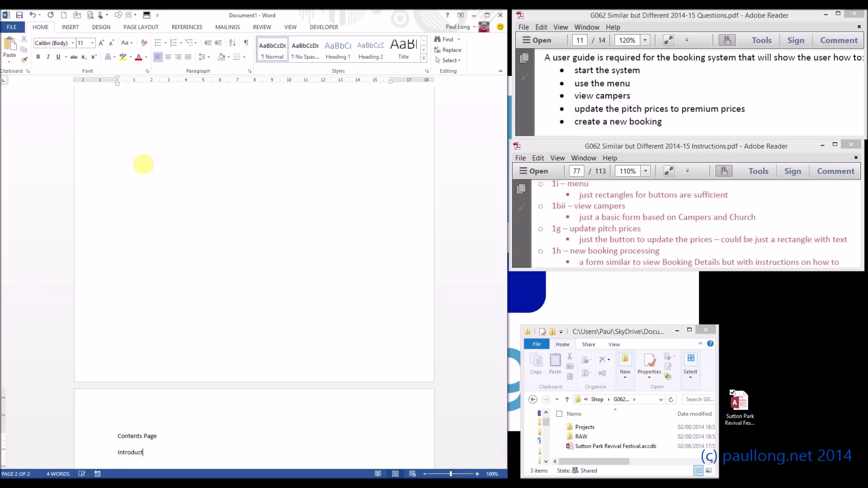
text(ion)
key(Return)
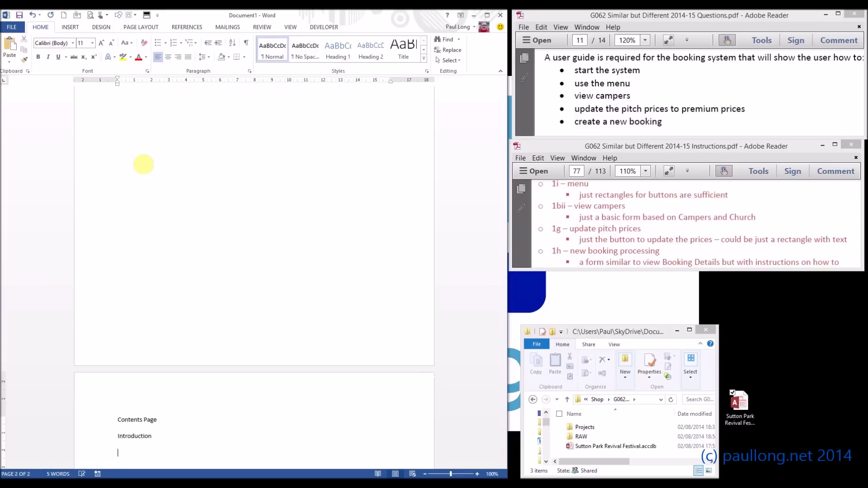
text(Software Requirements)
key(Return)
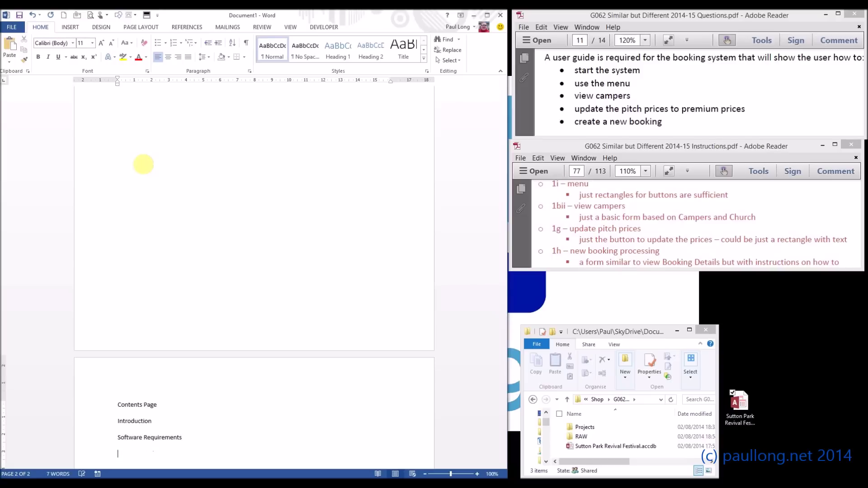
text(Hardware)
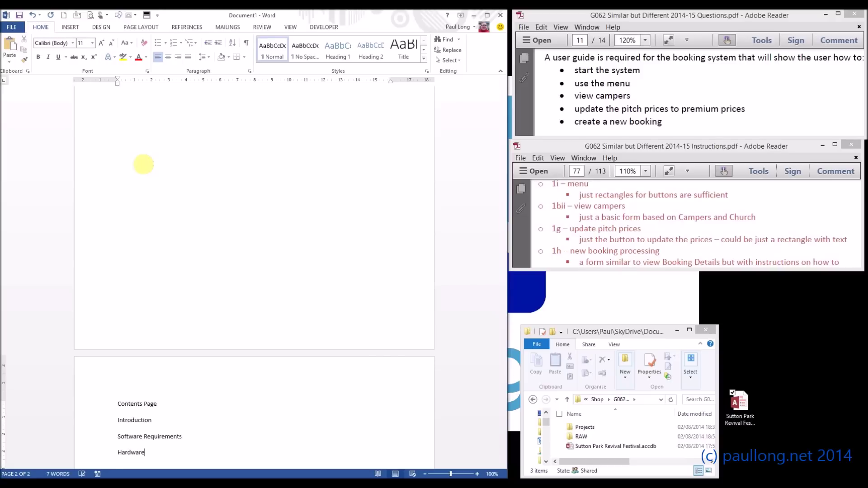
text( Requirements)
key(Return)
text(Instructions)
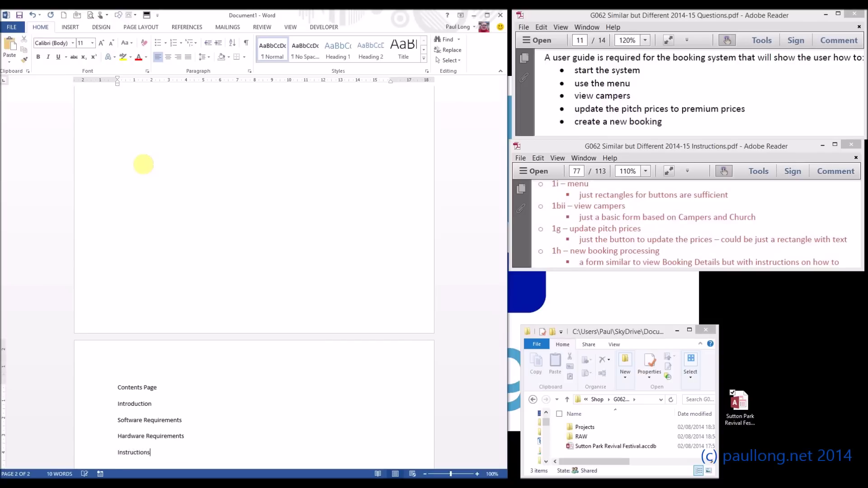
key(Return)
text(Glossary)
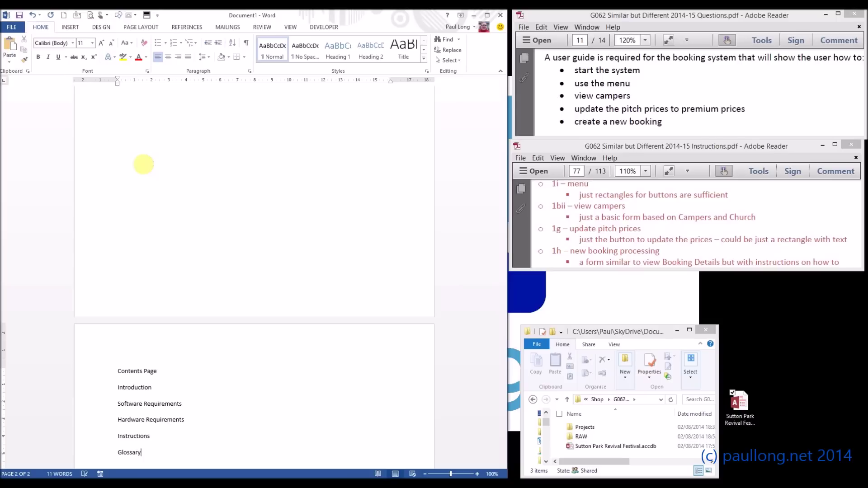
key(Return)
text(Trouble)
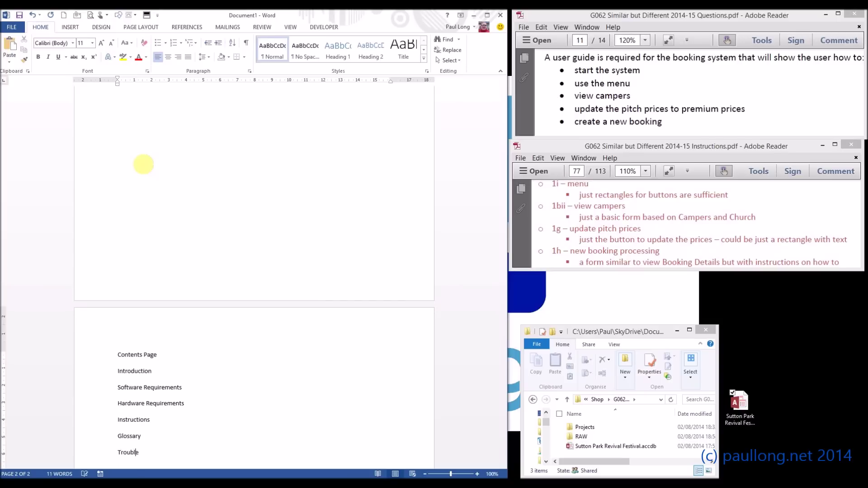
text(shooting)
key(Return)
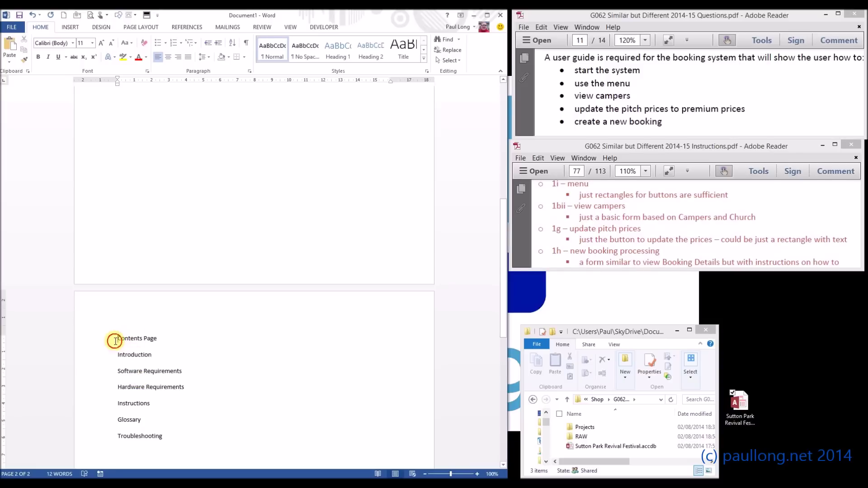
Insert a blank line between each of the section entries, from Introduction down to Troubleshooting
drag(116, 339, 156, 340)
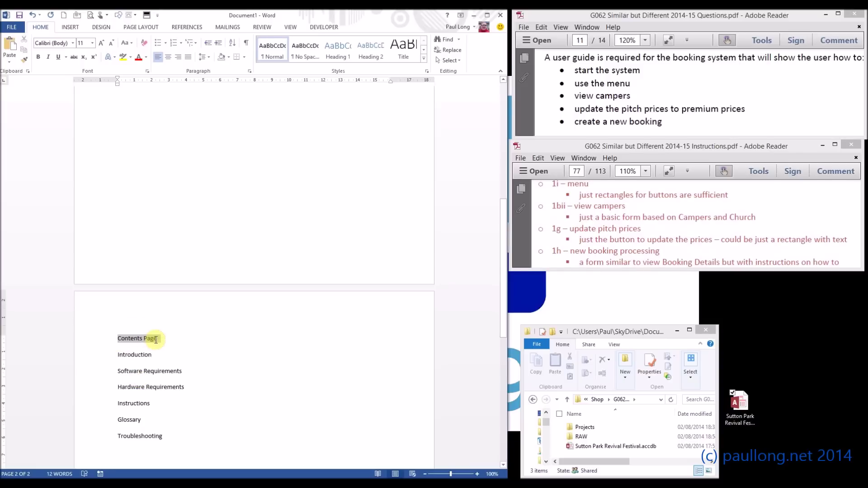
click(142, 452)
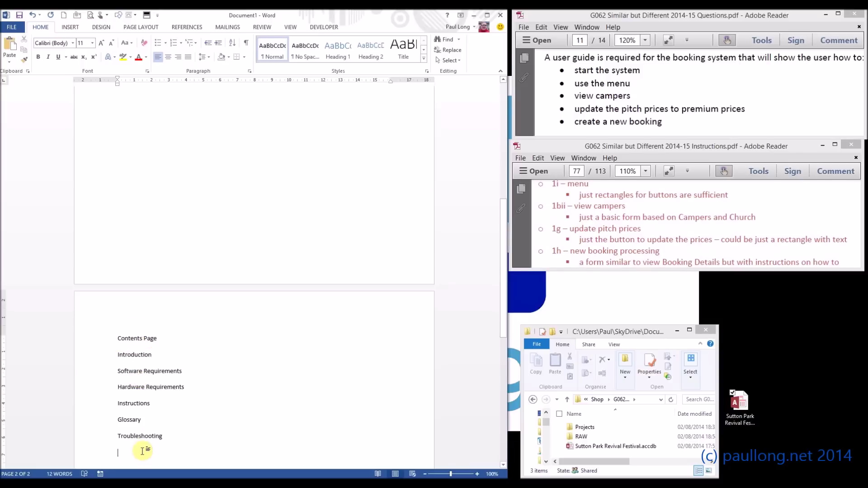
click(149, 347)
key(Return)
key(Down)
key(Down)
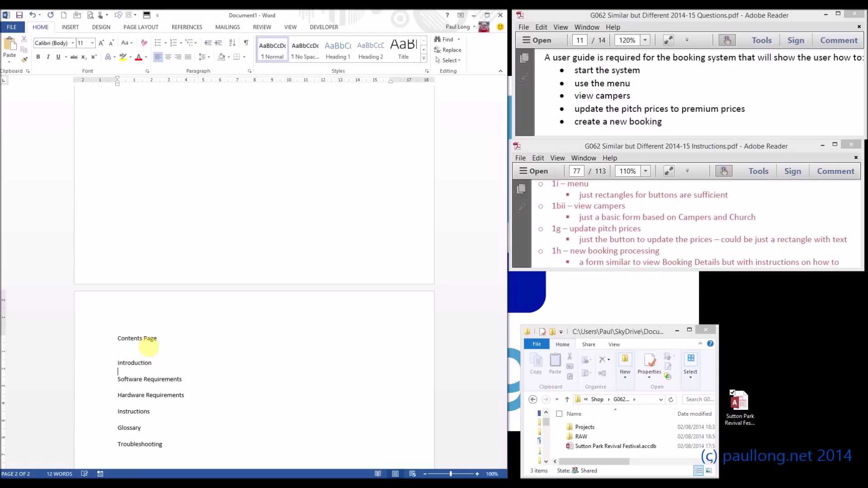
key(Return)
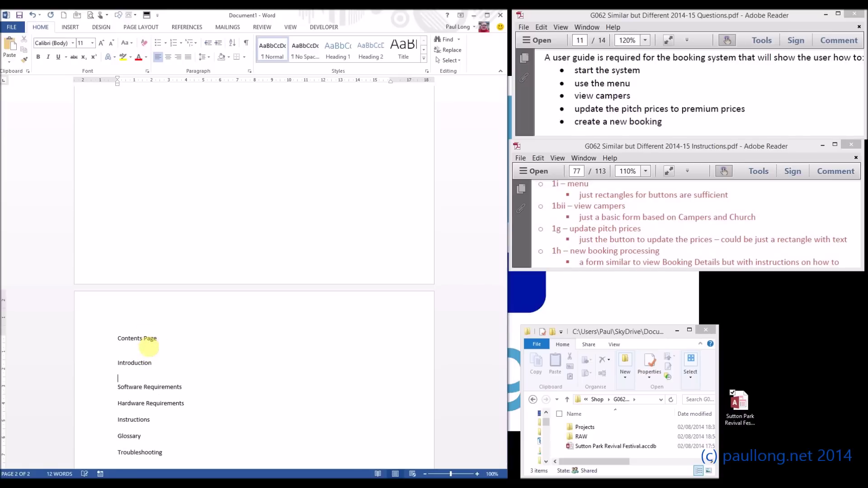
key(Down)
key(Down)
key(Return)
scroll(149, 348, down, 3)
key(Down)
key(Return)
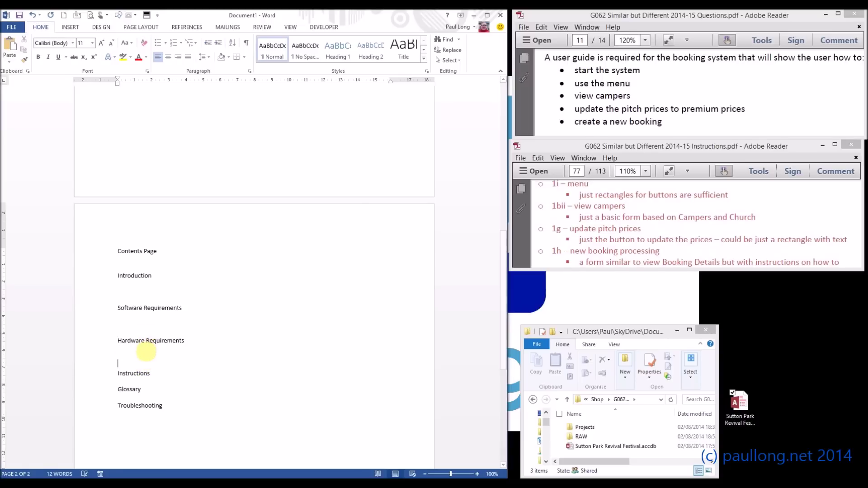
key(Down)
key(Return)
key(Down)
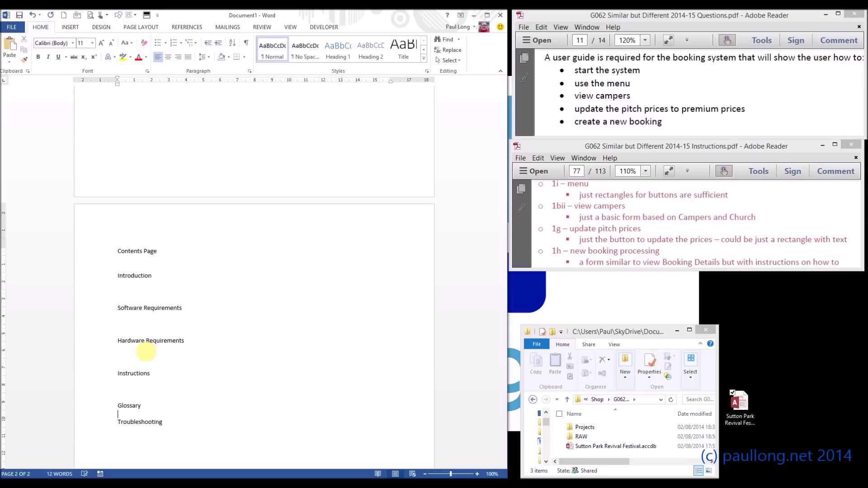
key(Return)
scroll(189, 279, up, 8)
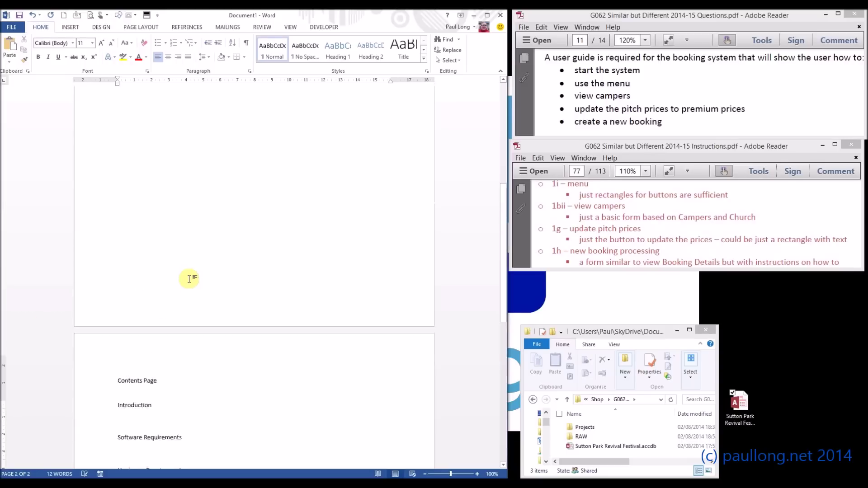
scroll(189, 279, up, 6)
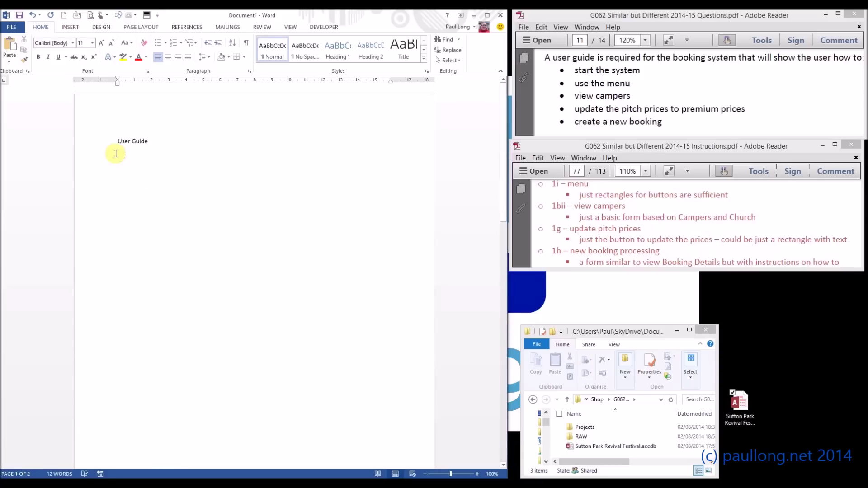
Format the 'User Guide' title as 24 pt bold red Times New Roman
click(96, 141)
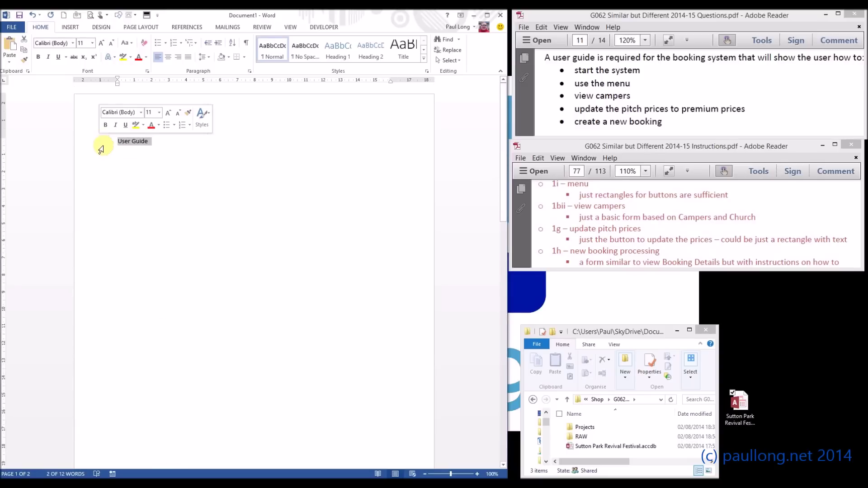
click(159, 113)
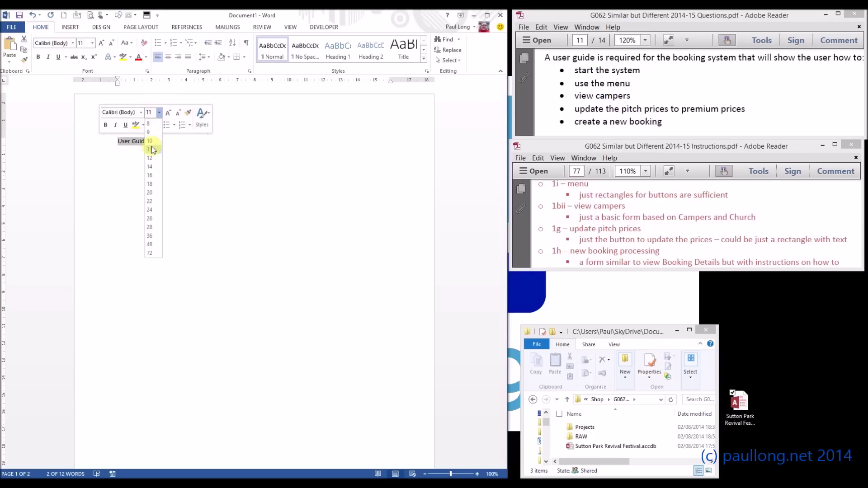
click(151, 174)
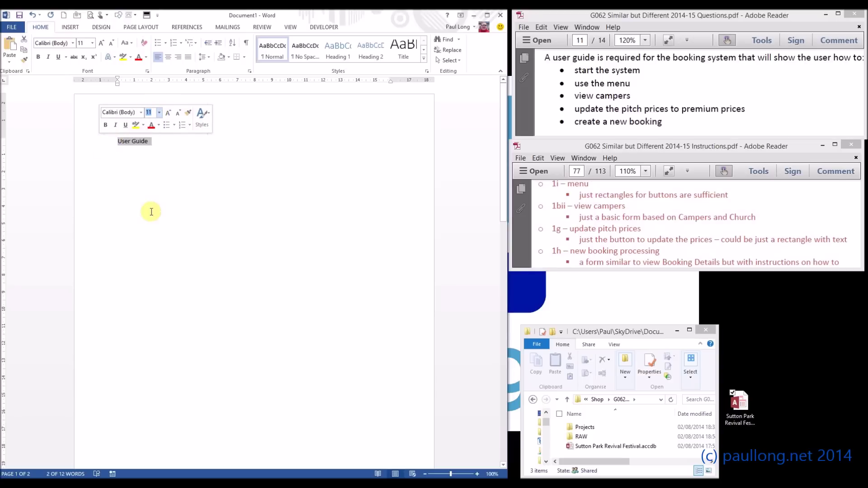
click(158, 113)
click(150, 212)
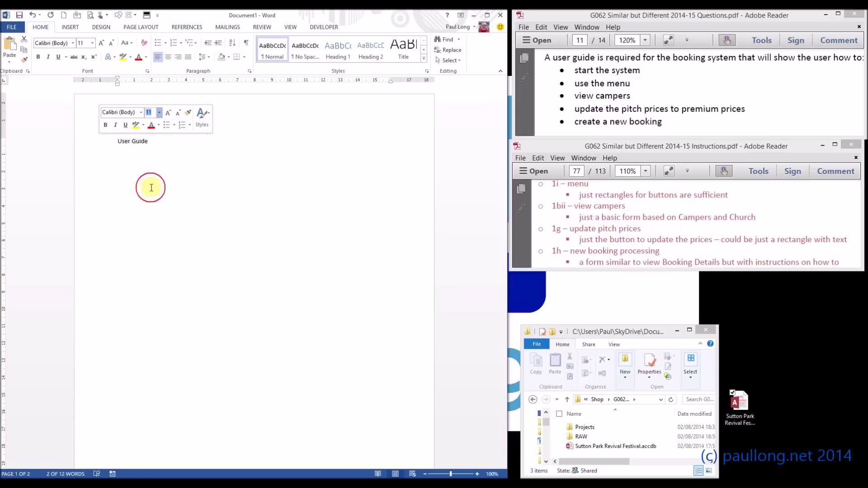
click(141, 113)
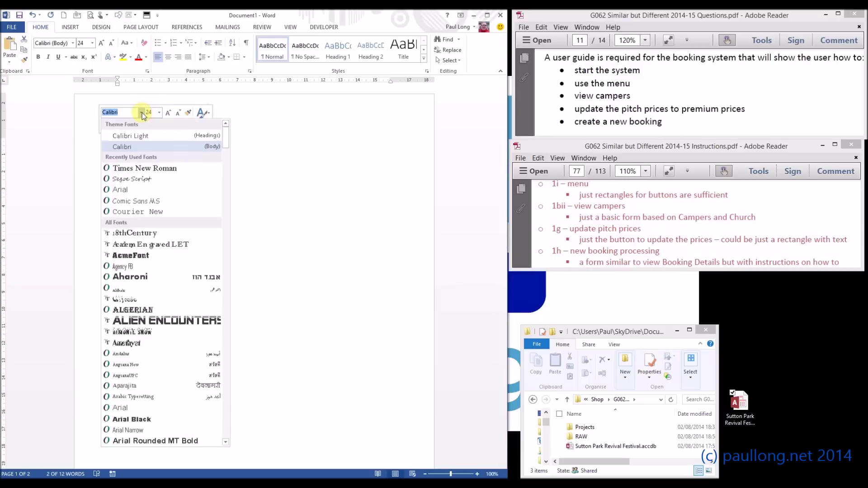
click(195, 169)
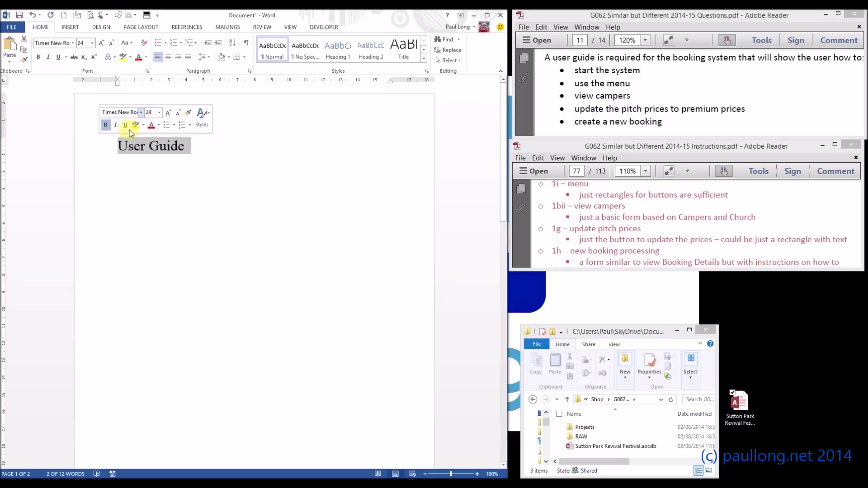
click(105, 124)
click(152, 125)
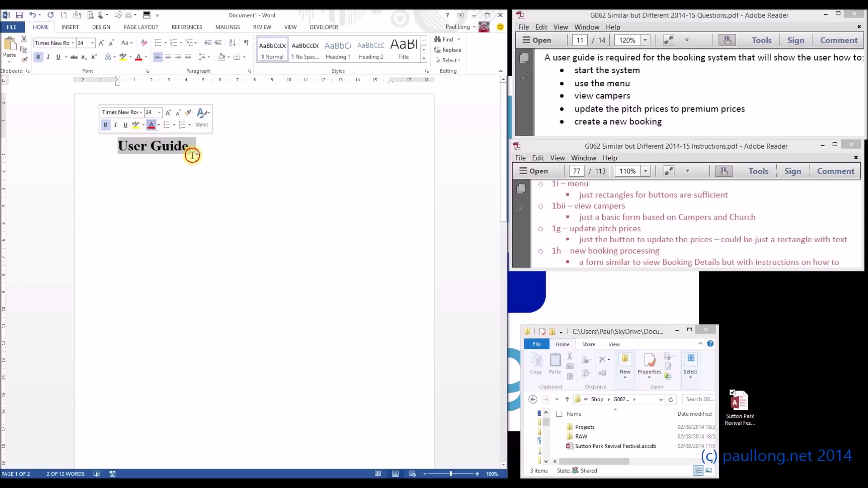
click(198, 151)
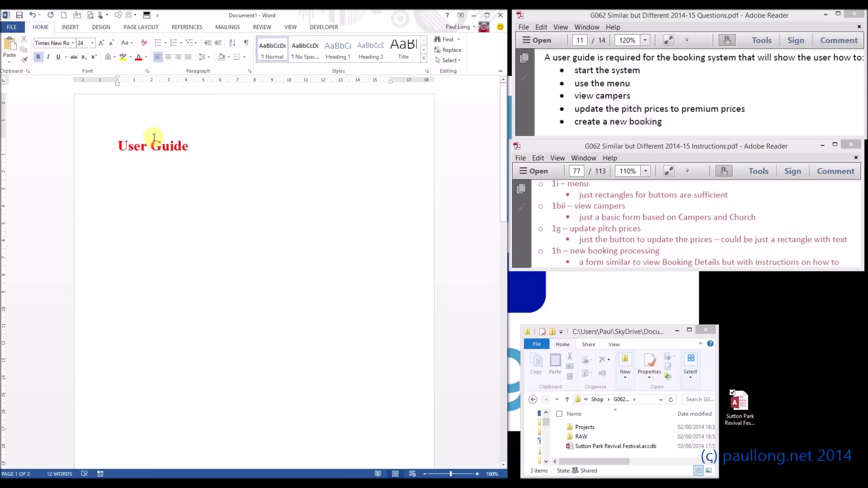
scroll(167, 181, down, 15)
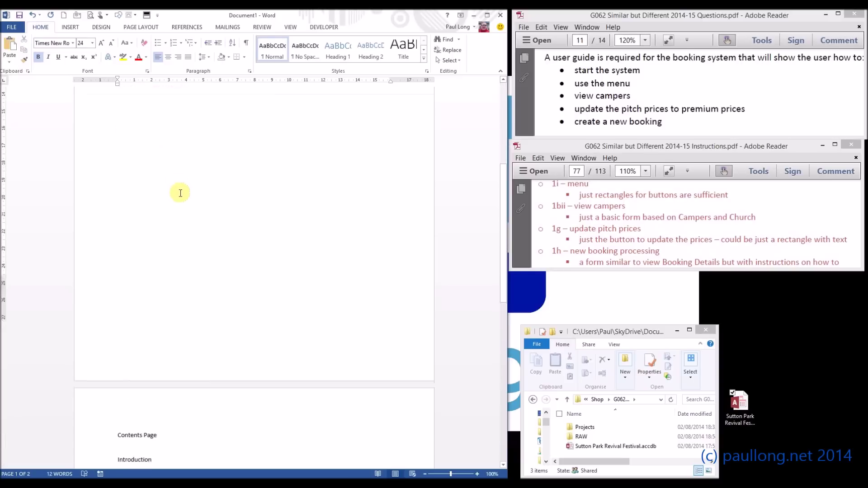
scroll(181, 218, up, 15)
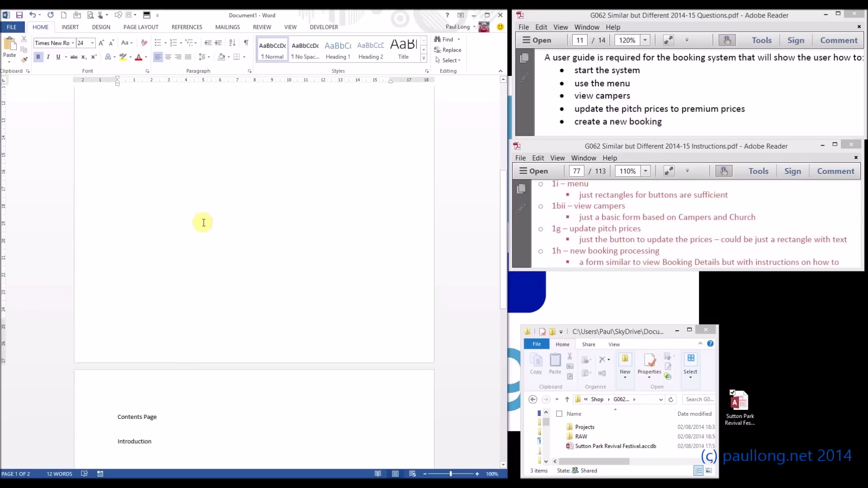
click(94, 156)
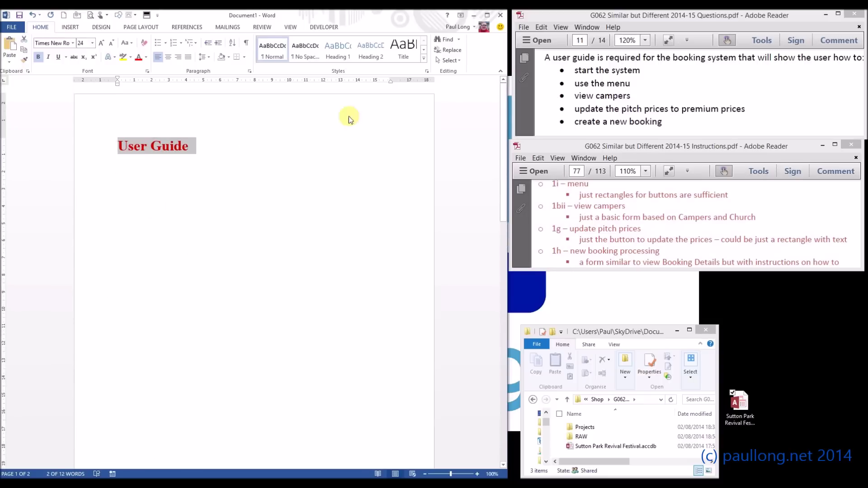
Update the Heading 1 style to match the red User Guide title
right_click(340, 56)
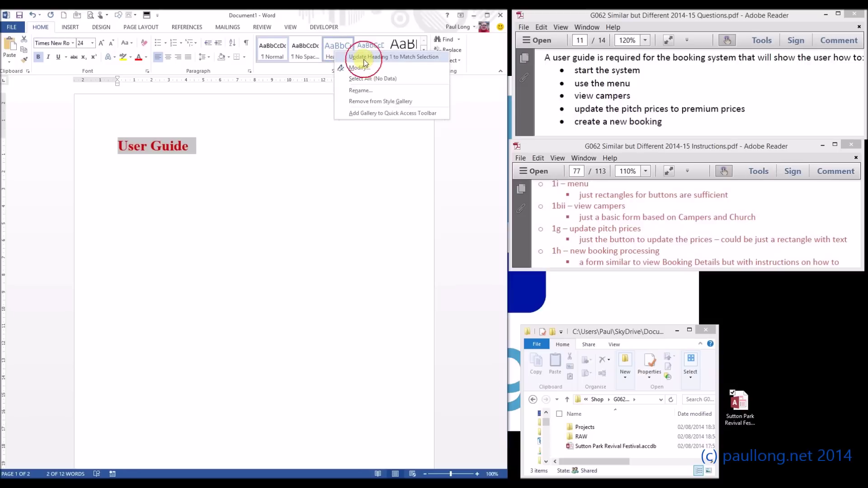
click(361, 56)
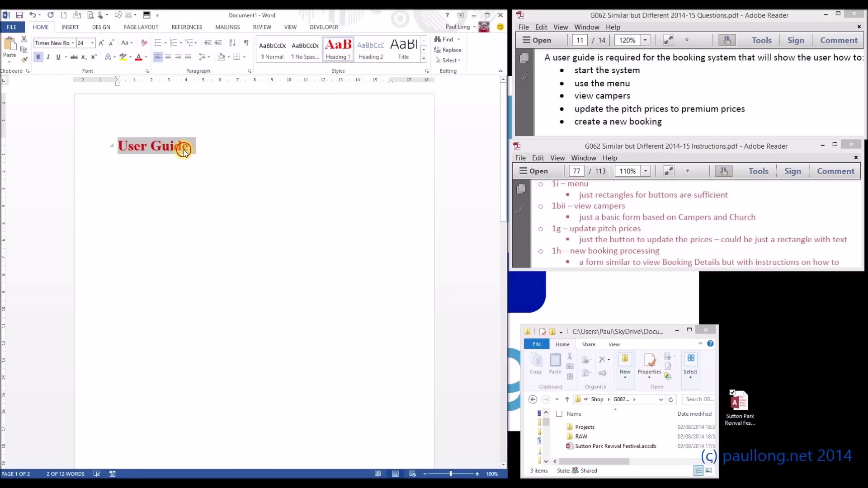
click(200, 148)
Apply Heading 1 to the section lines from Contents Page through Troubleshooting
scroll(195, 151, down, 10)
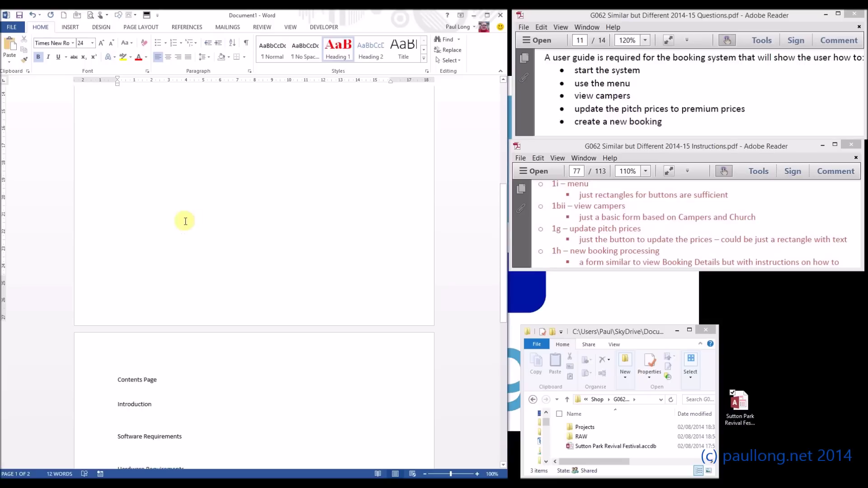
scroll(185, 221, down, 3)
click(96, 243)
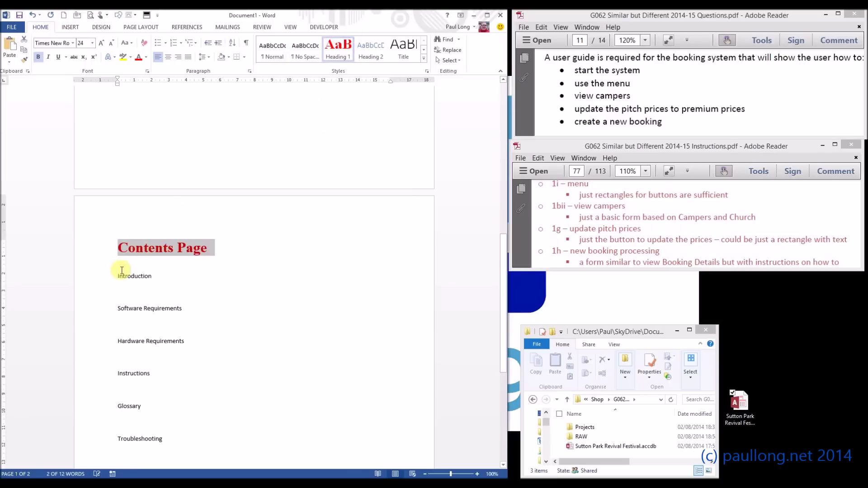
click(101, 275)
click(335, 47)
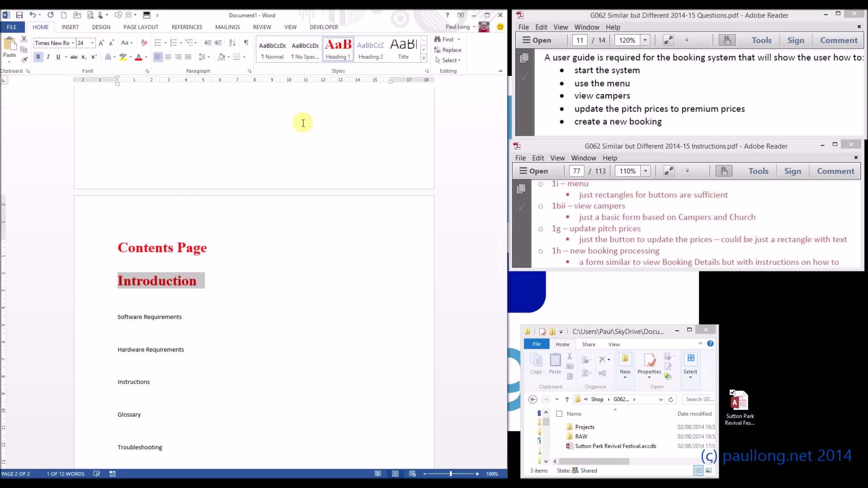
scroll(92, 211, down, 3)
drag(92, 210, 107, 343)
click(339, 44)
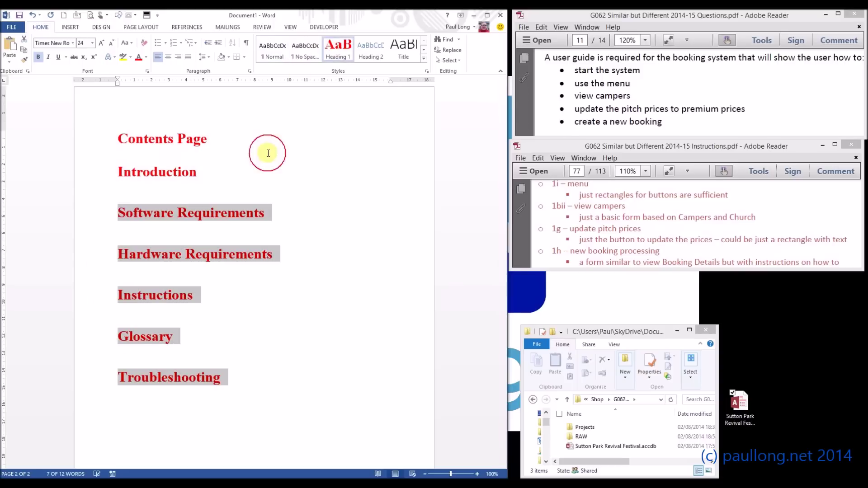
click(187, 193)
click(203, 156)
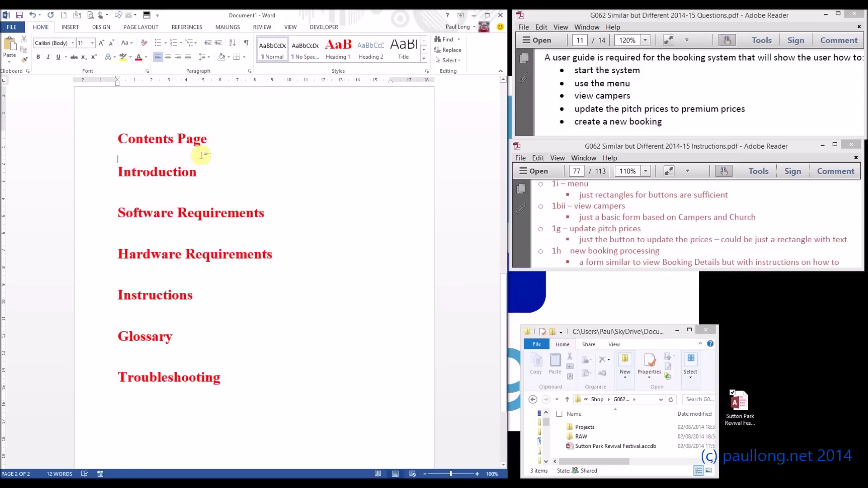
scroll(202, 158, up, 6)
Add an empty line under Contents Page and move Introduction onward to a new page
scroll(202, 167, up, 5)
scroll(198, 172, down, 8)
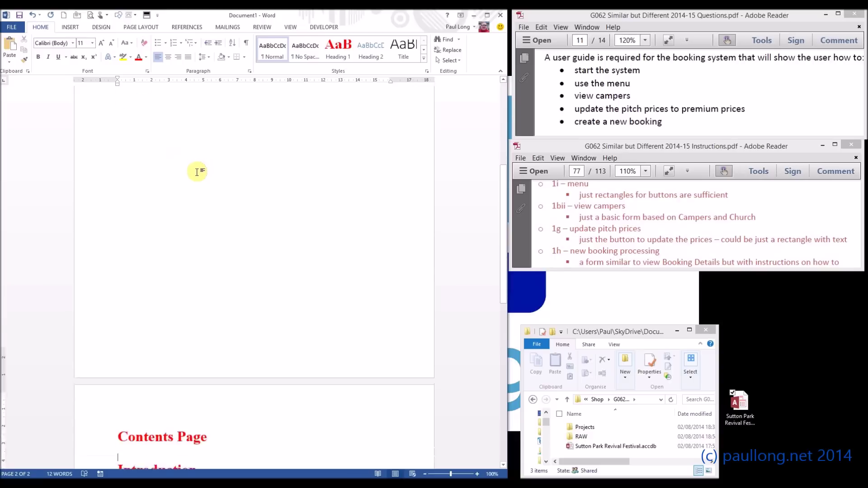
key(Return)
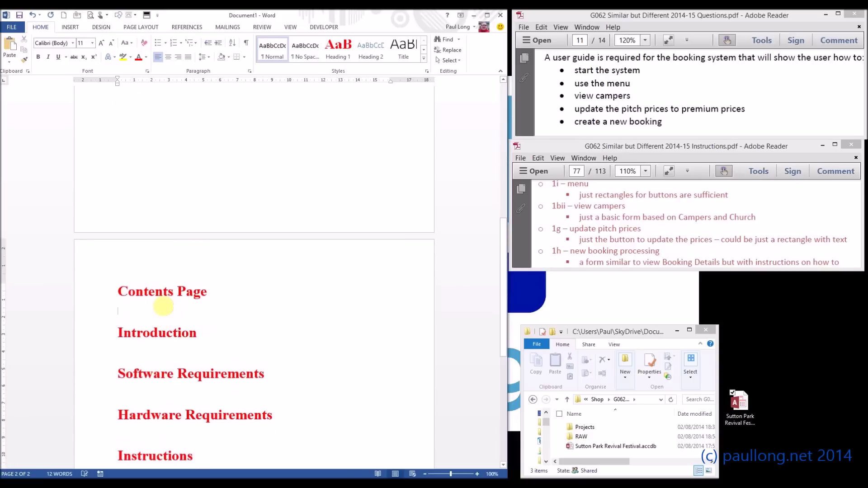
scroll(165, 393, down, 2)
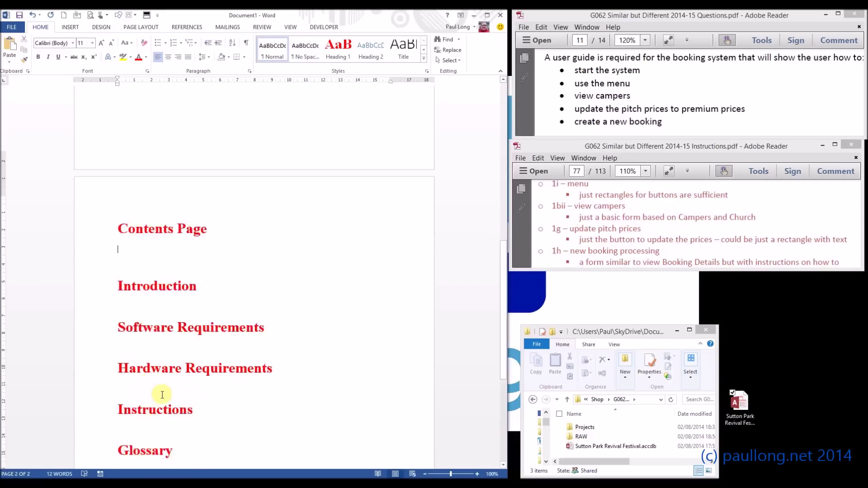
key(ctrl+Return)
scroll(142, 326, up, 6)
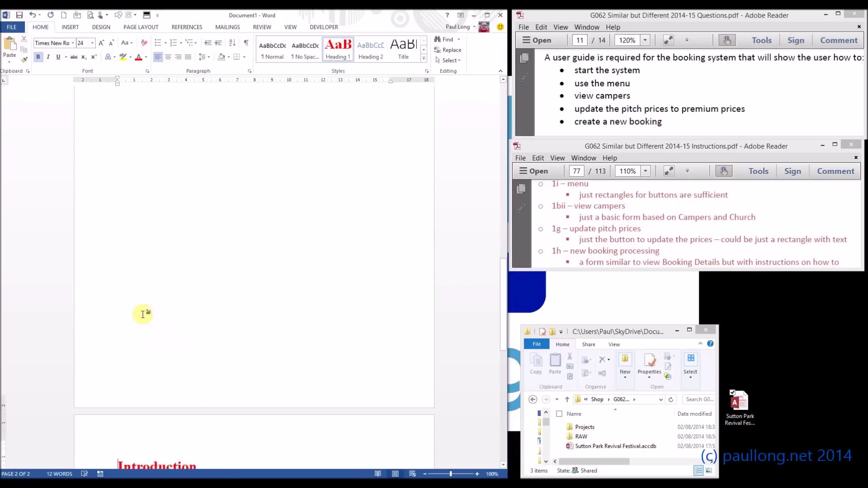
scroll(143, 324, down, 6)
Insert an automatic table of contents under Contents Page, removing its title and first two entries
click(131, 236)
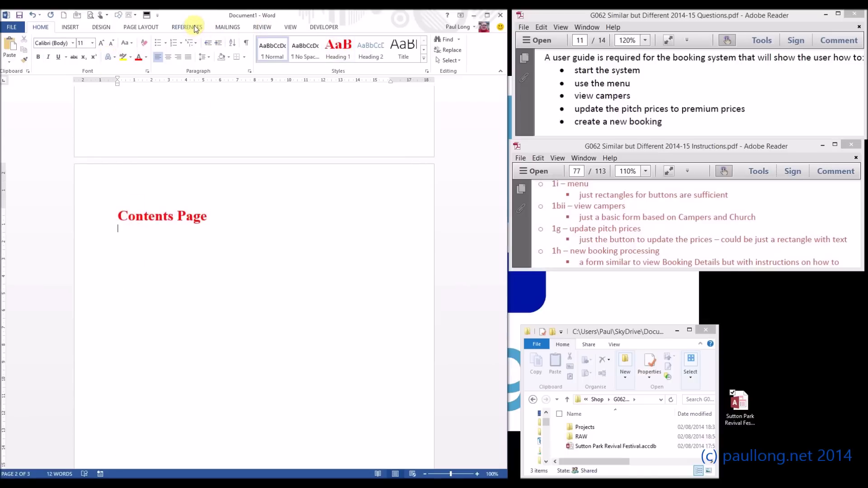
click(196, 29)
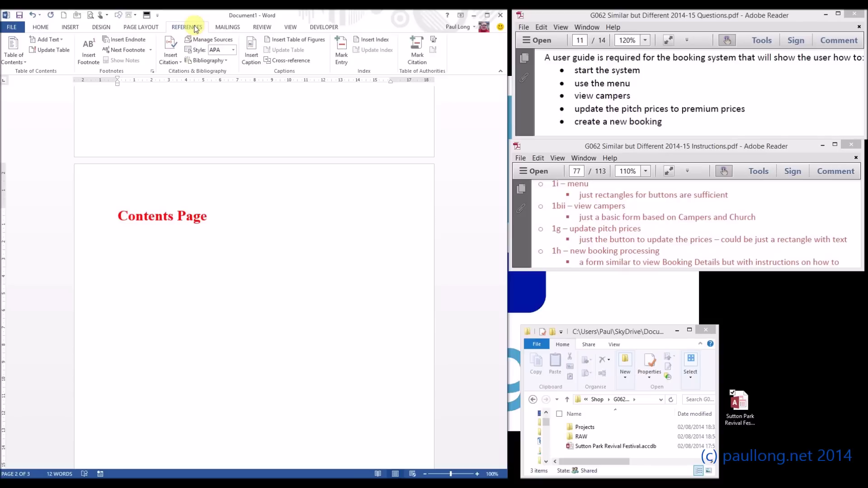
click(14, 59)
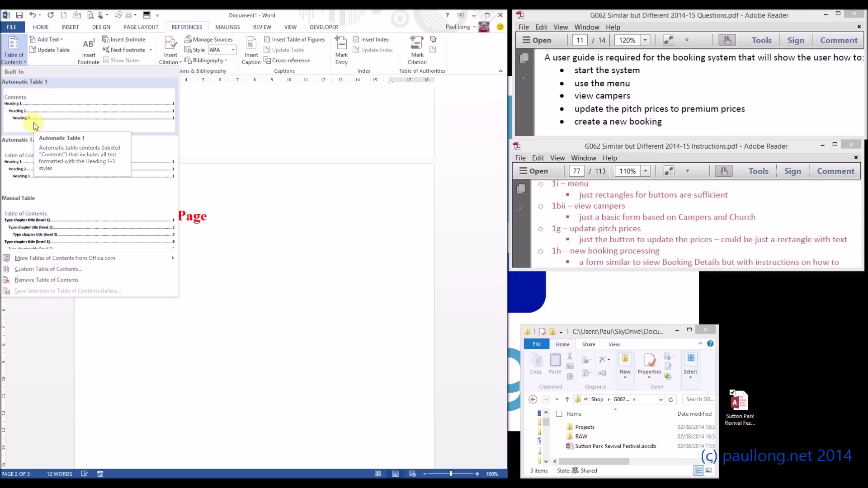
click(34, 125)
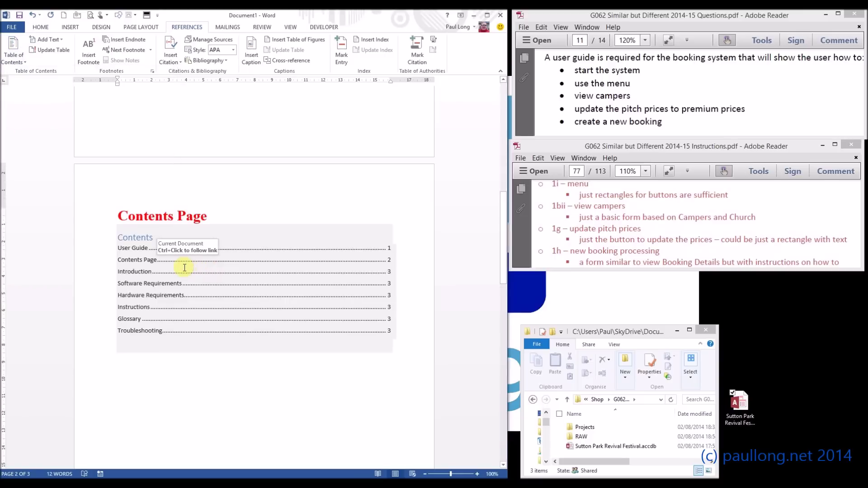
drag(119, 239, 152, 238)
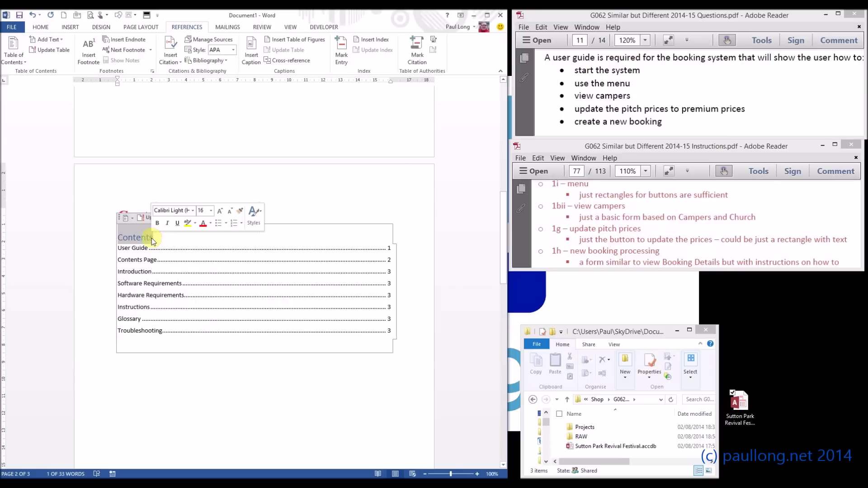
key(Delete)
key(shift+Down)
key(shift+Down)
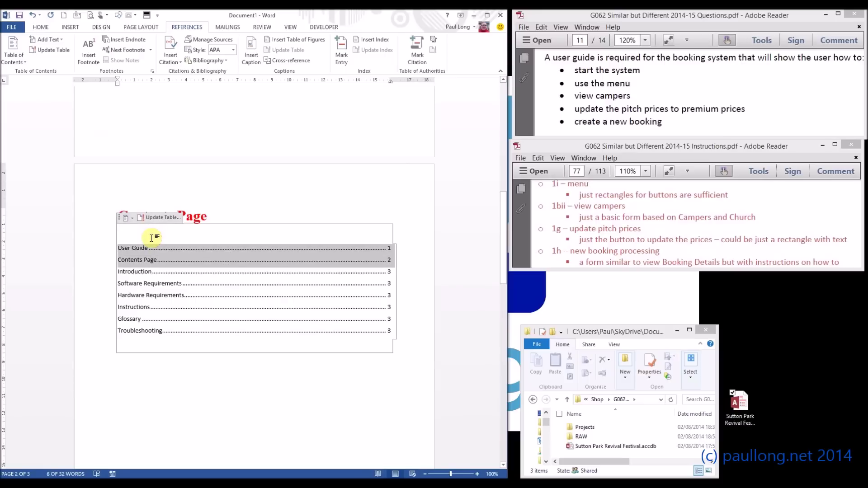
key(Delete)
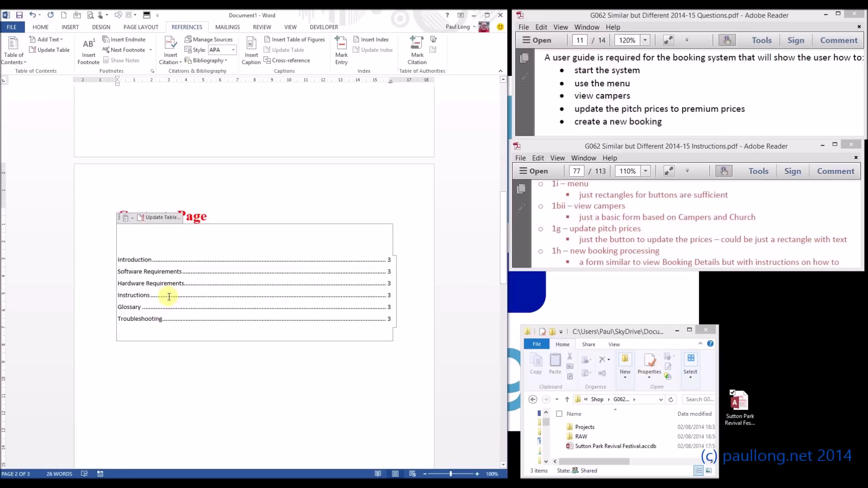
Update the entire table of contents
right_click(187, 302)
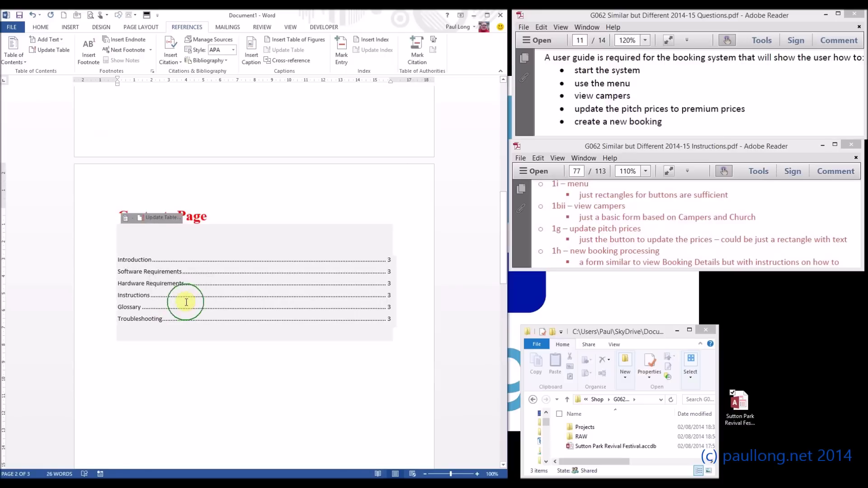
click(217, 356)
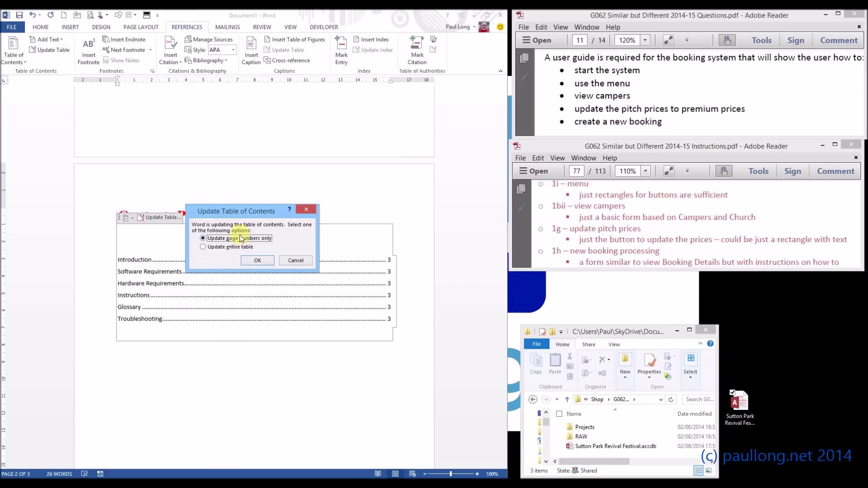
click(230, 248)
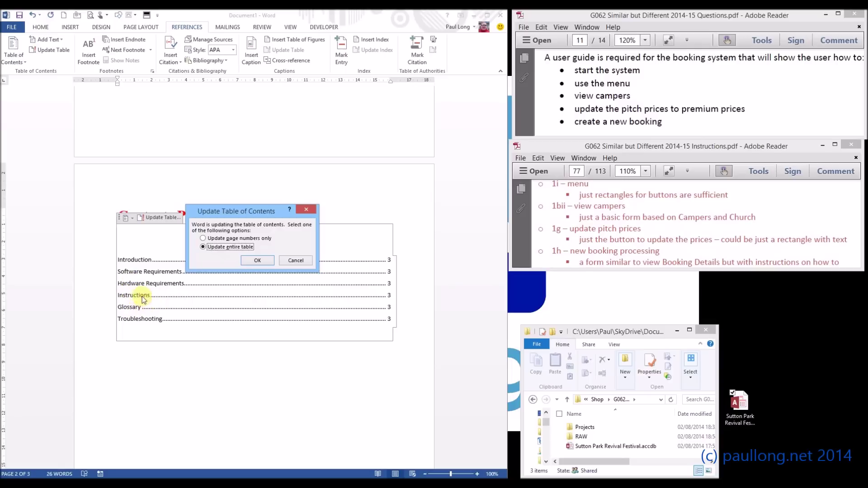
click(264, 262)
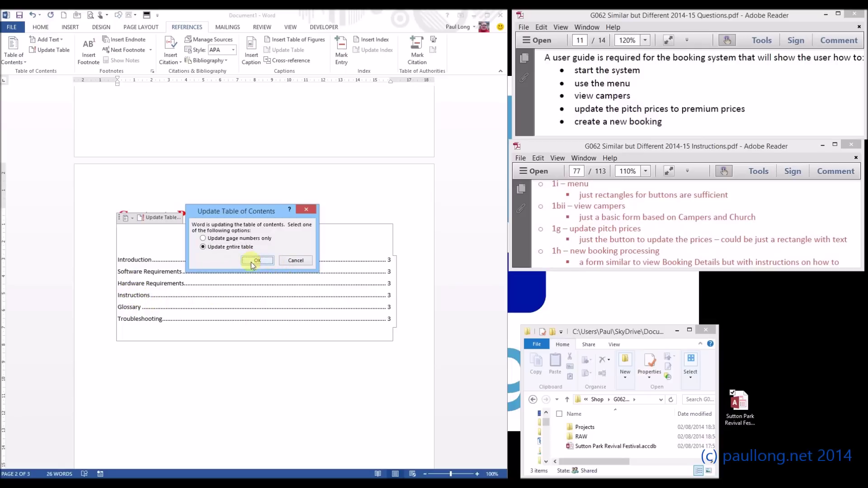
Delete the re-added User Guide and Contents Page entries from the table
click(135, 248)
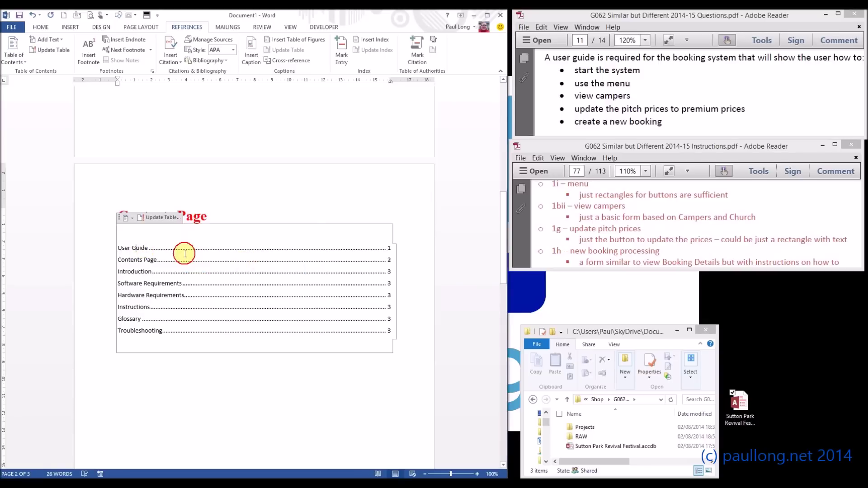
drag(117, 248, 325, 267)
key(Delete)
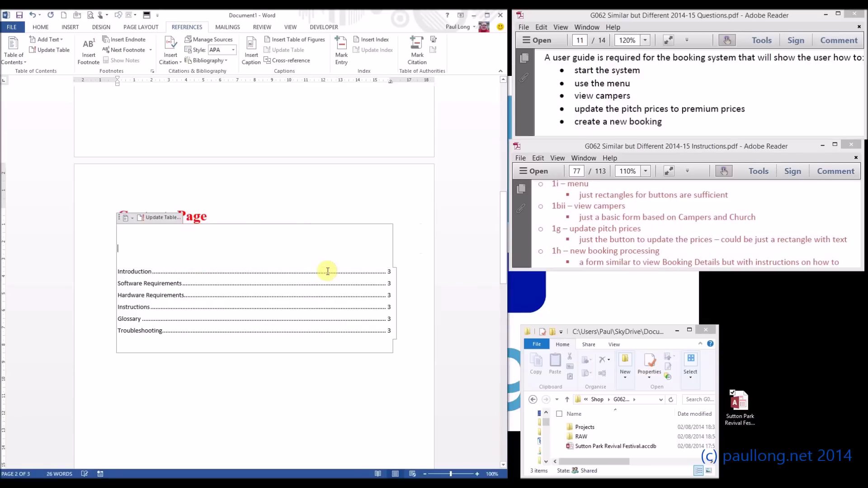
scroll(302, 180, down, 15)
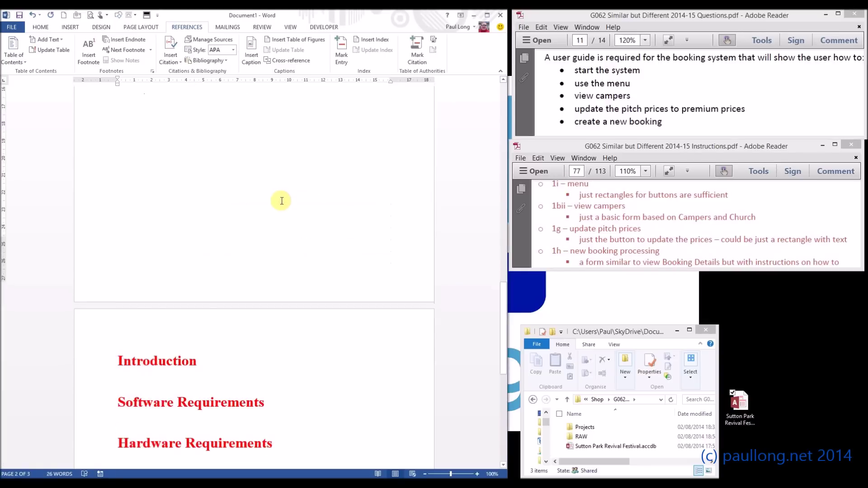
Add 'Microsoft Access 2013' on a new line under Software Requirements, with a line for the next item
click(144, 243)
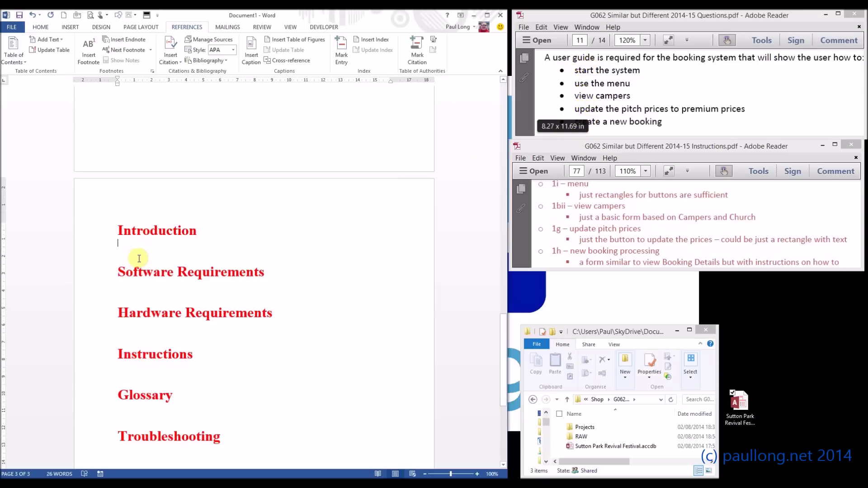
scroll(136, 240, down, 3)
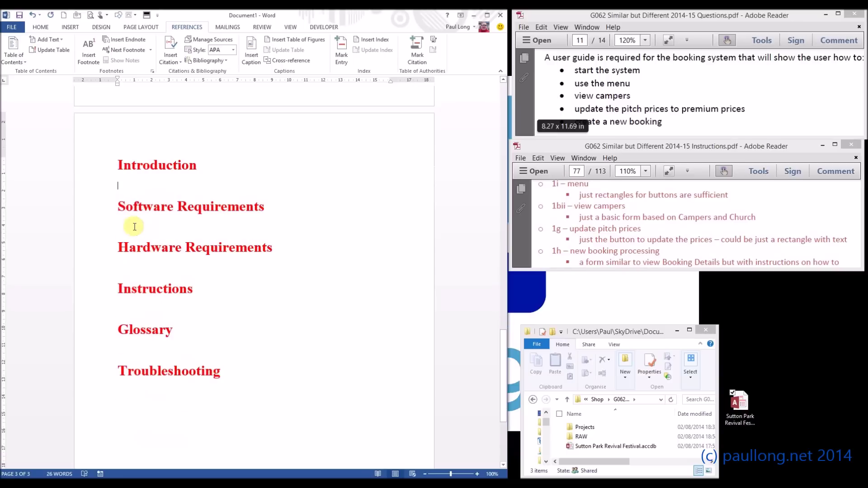
click(134, 219)
key(Return)
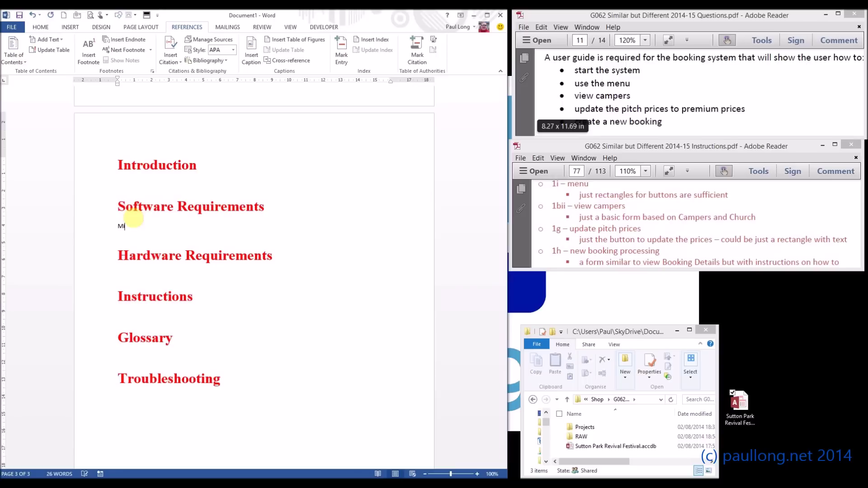
text(Microsoft Access 2013)
key(Return)
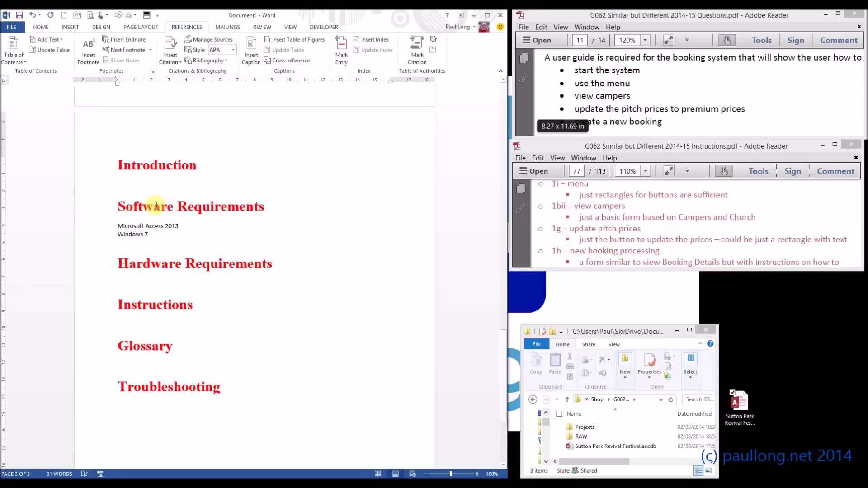
Set both software lines to 12 pt Times New Roman and update the Normal style to match
drag(178, 226, 130, 228)
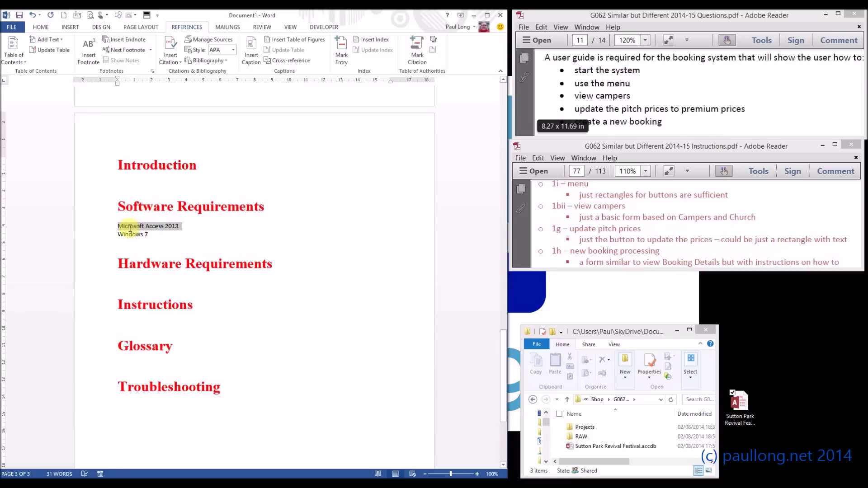
click(118, 228)
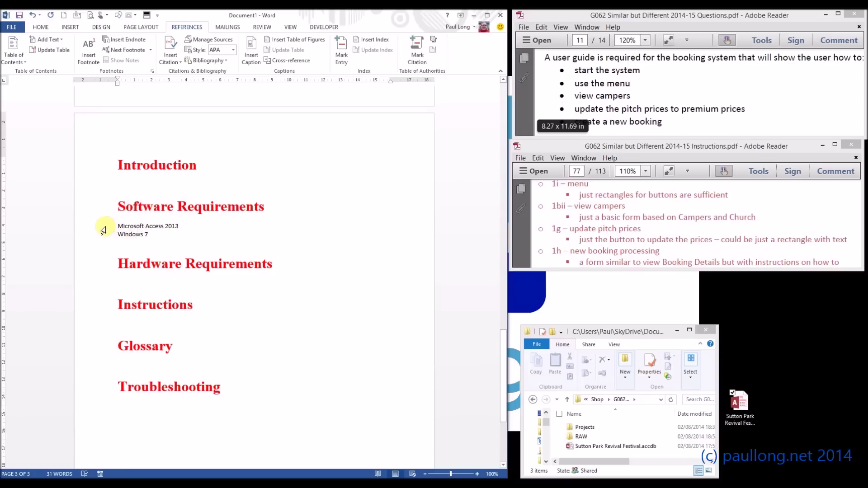
drag(105, 227, 101, 234)
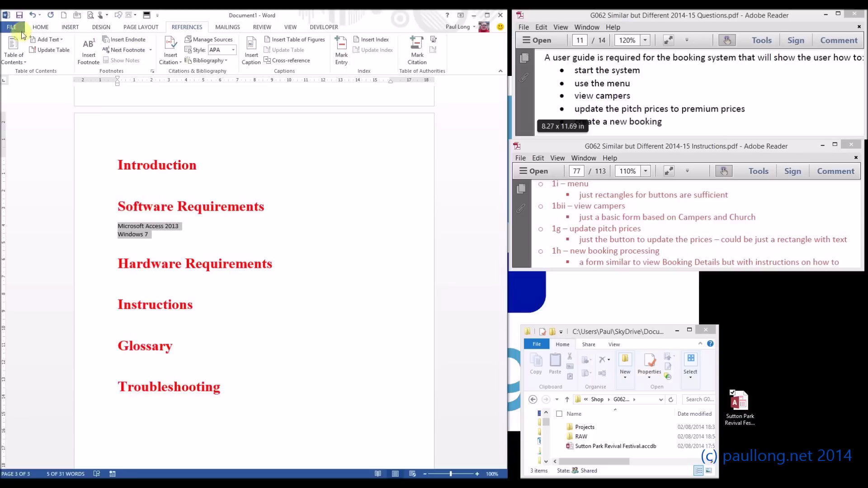
click(36, 32)
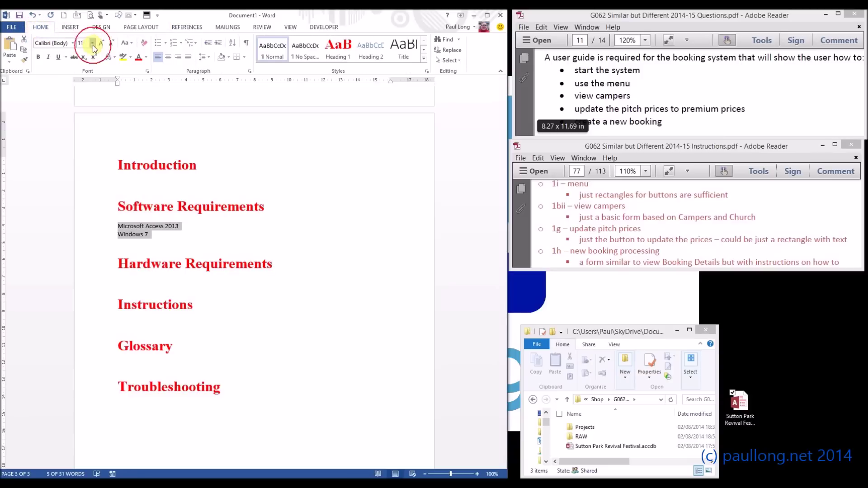
click(93, 43)
click(86, 87)
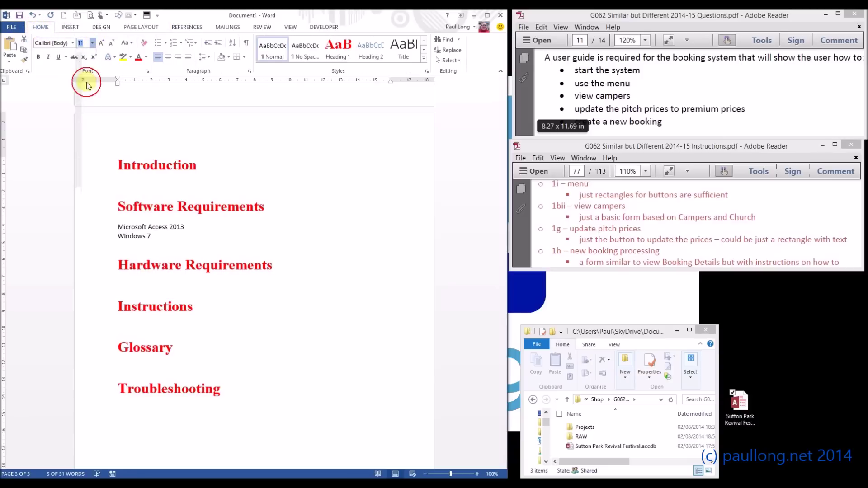
click(73, 43)
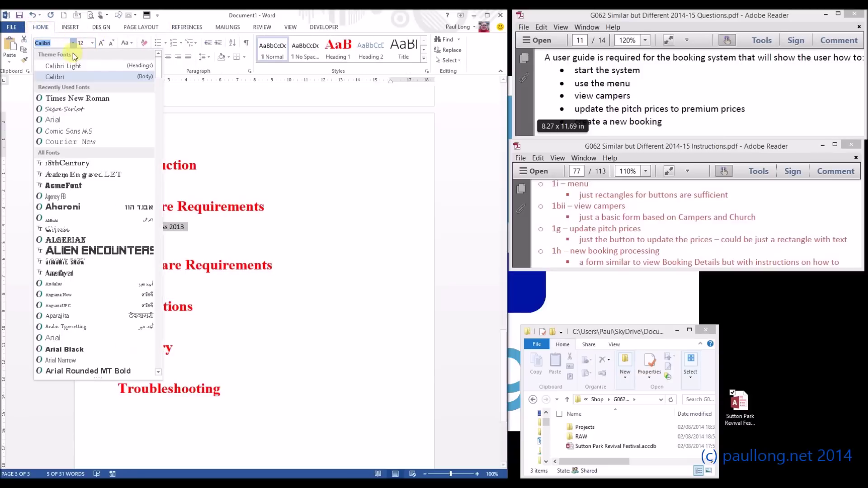
click(79, 98)
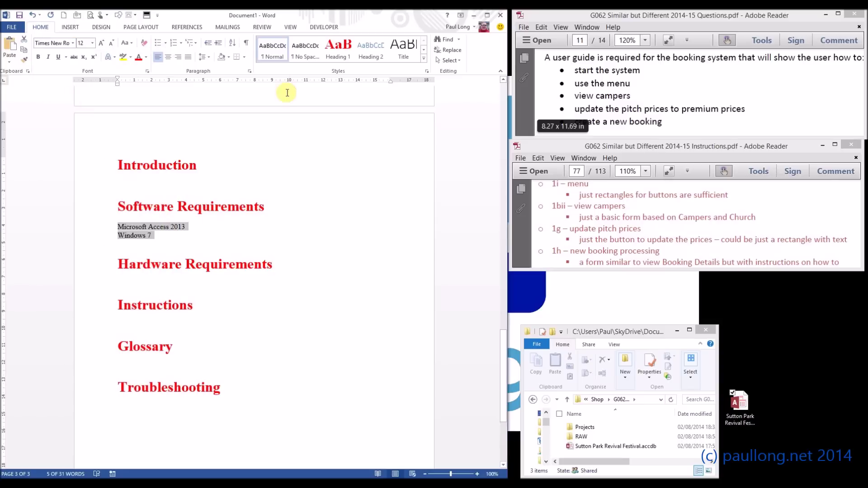
right_click(274, 51)
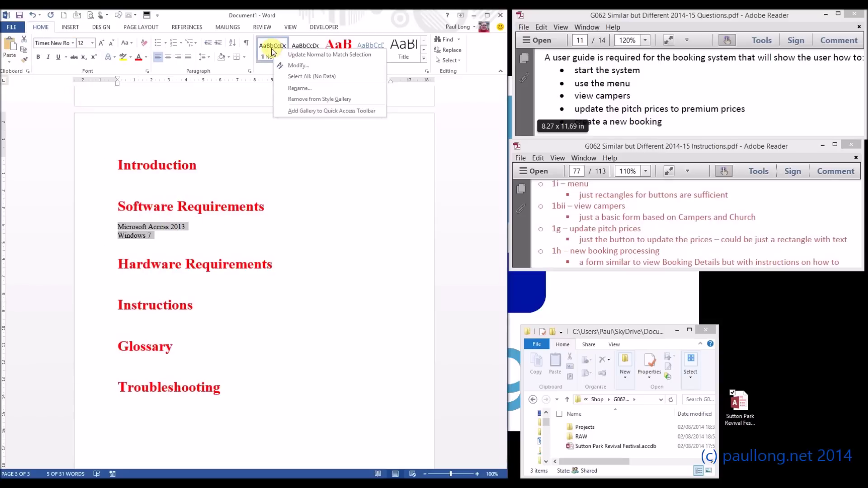
click(286, 54)
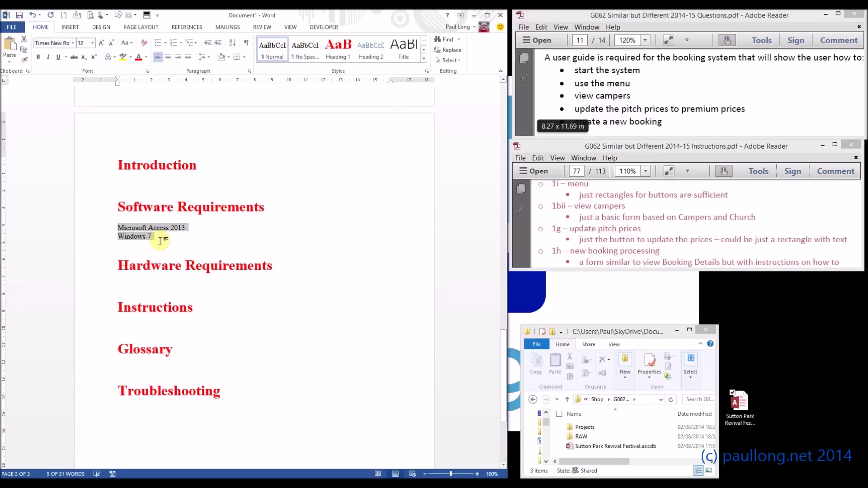
Add an empty line under Hardware Requirements for its first entry
click(168, 229)
click(142, 281)
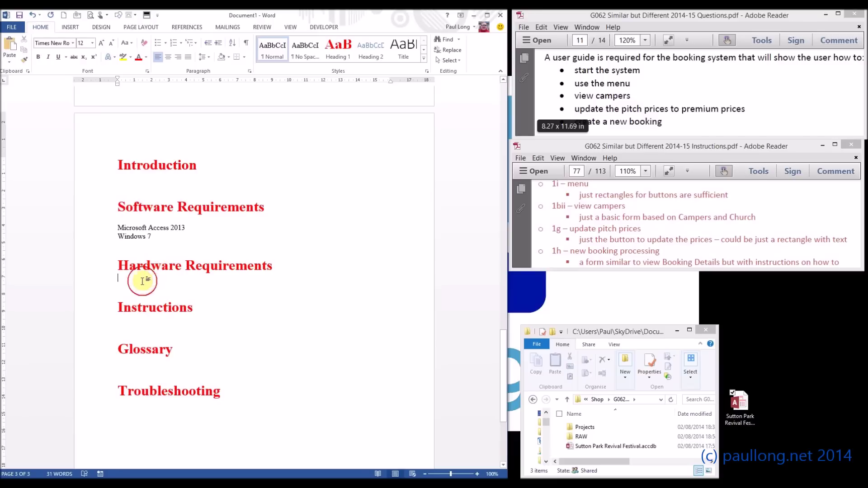
key(Return)
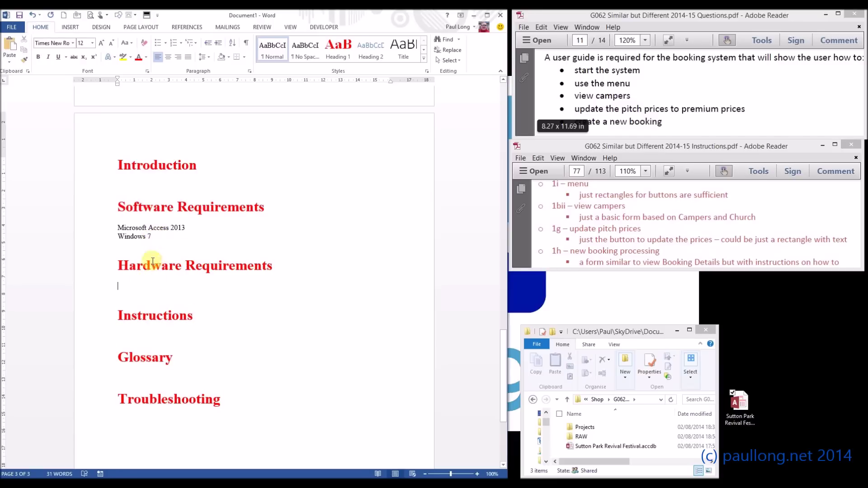
click(137, 293)
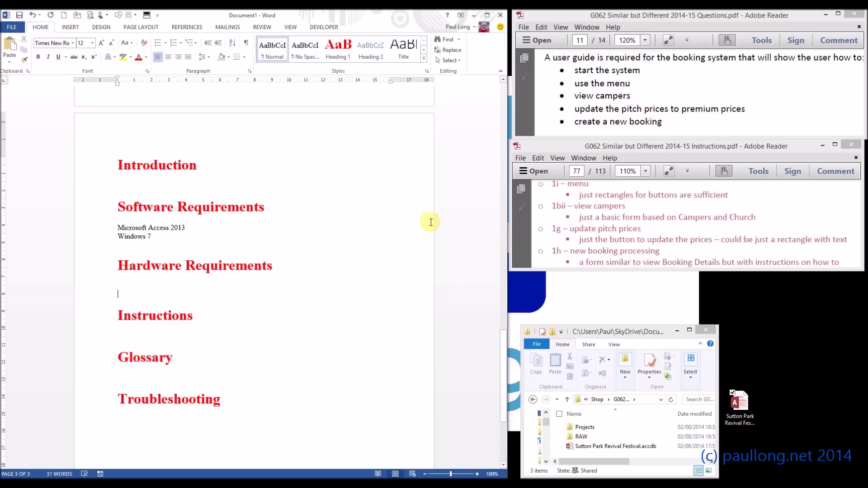
Enter 'Printer capable of printing A4 pages' under Hardware Requirements, followed by two blank lines
click(141, 295)
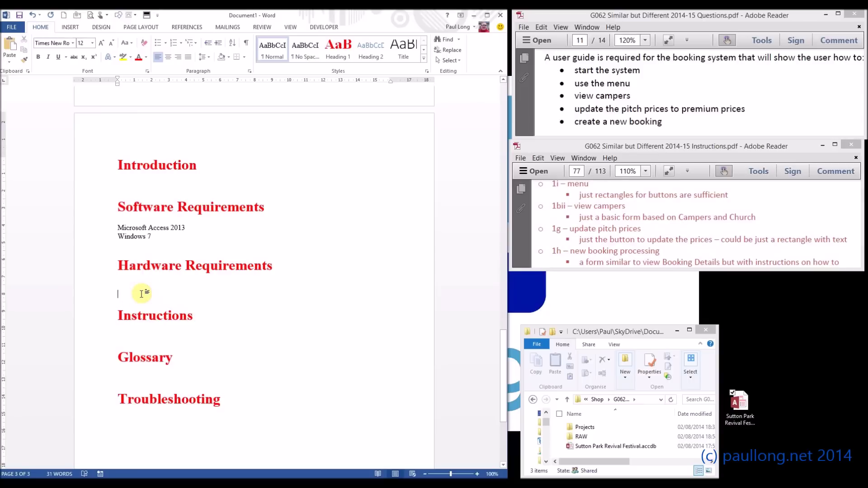
text(Printer capable of printing A4 pages)
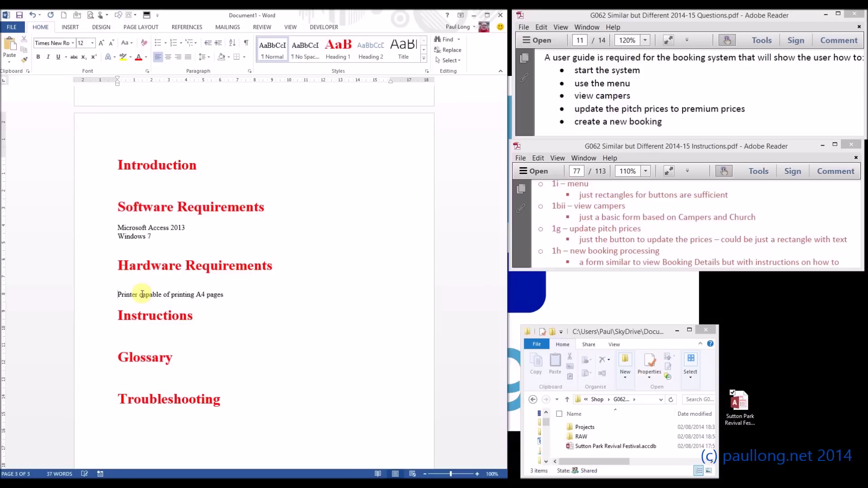
key(End)
key(Return)
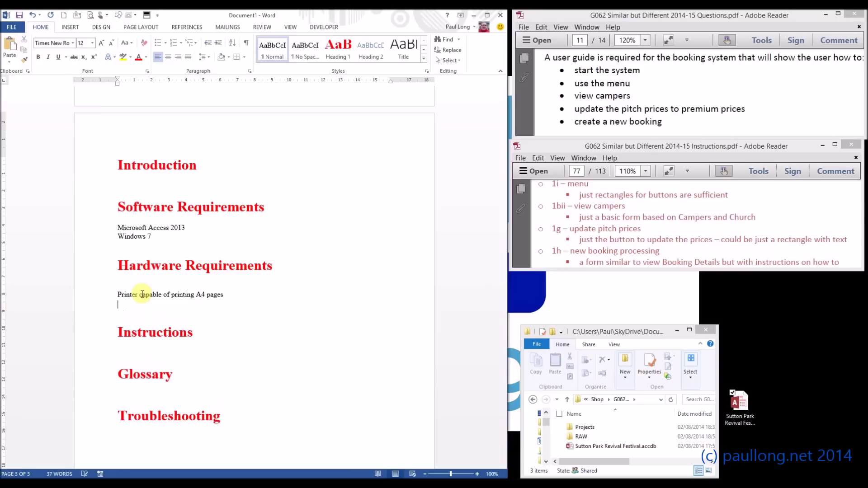
key(Return)
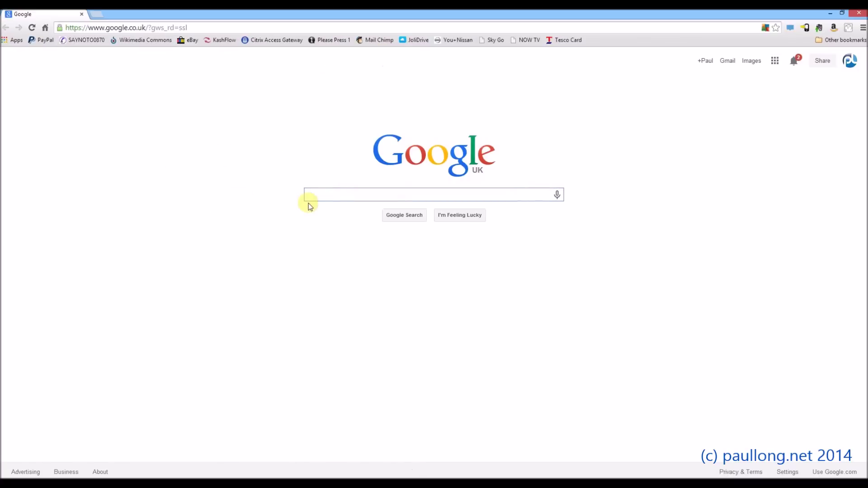
Search Google for 'microsoft access 2013 hardware requirements' and open the Office 2013 system requirements result
click(328, 195)
text(microso)
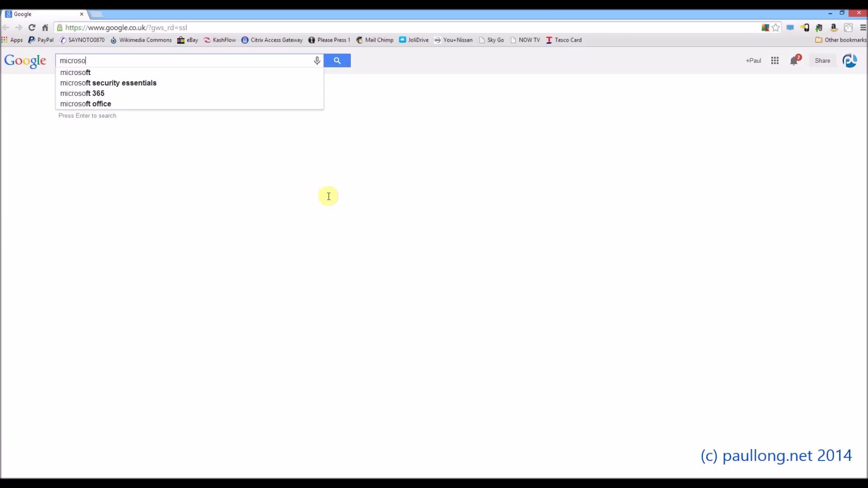
text(ft access 201)
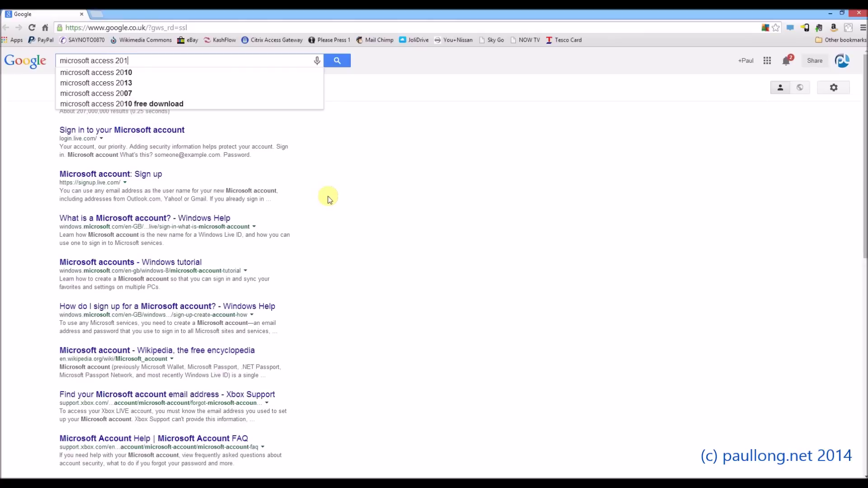
text(3 hardware requir)
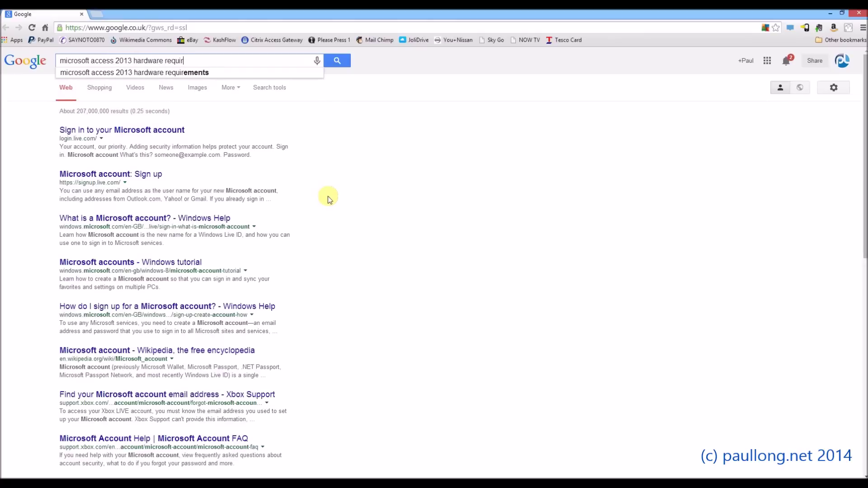
text(ements)
key(Return)
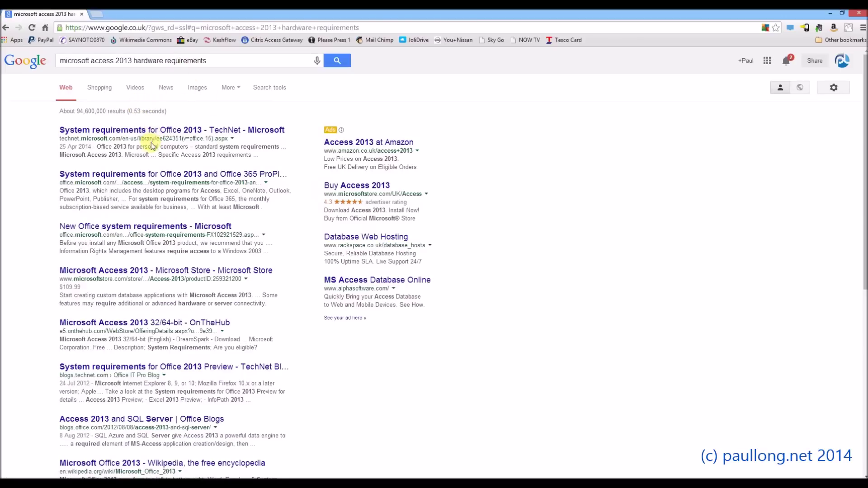
click(127, 175)
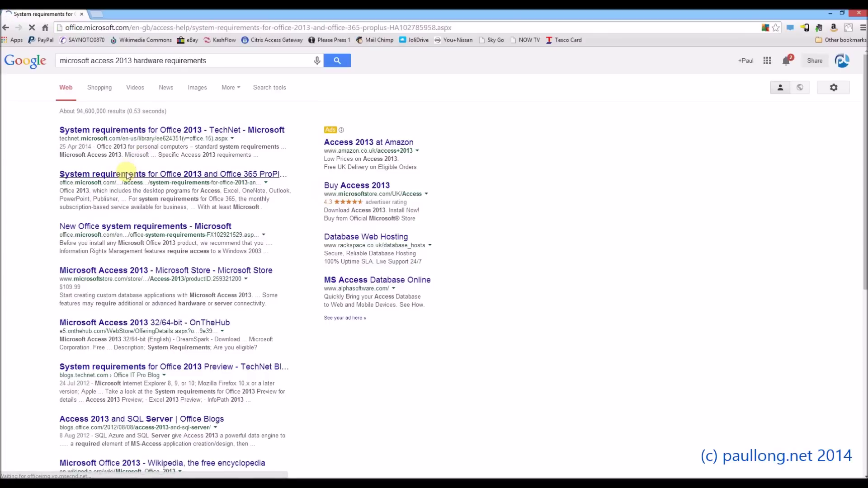
Review the Office 2013 requirements table, then back in Word type 'Monitor 1024x768'
scroll(85, 325, down, 2)
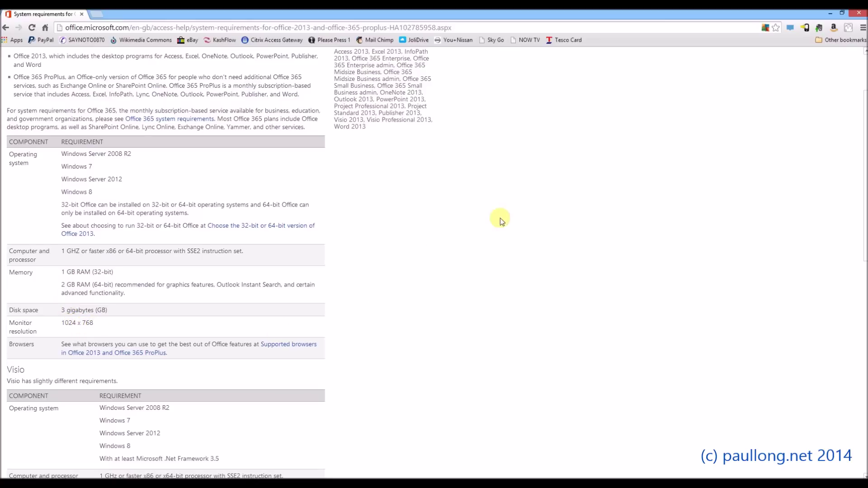
click(830, 13)
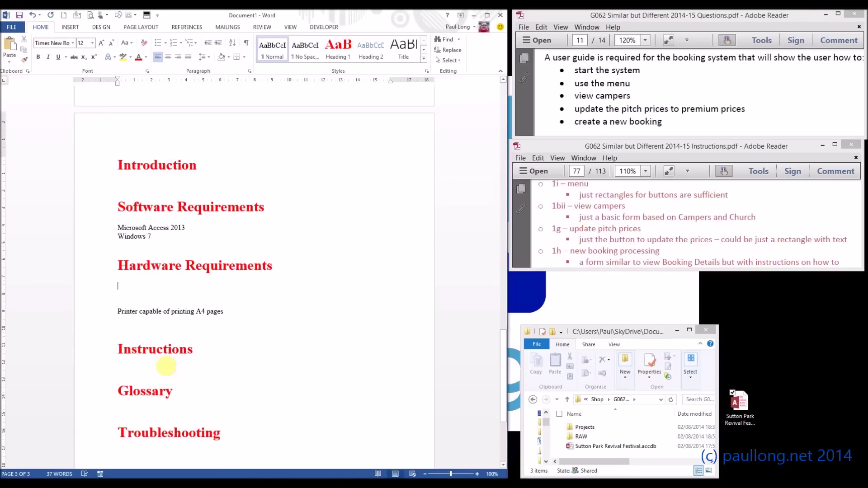
text(Monitor 1024)
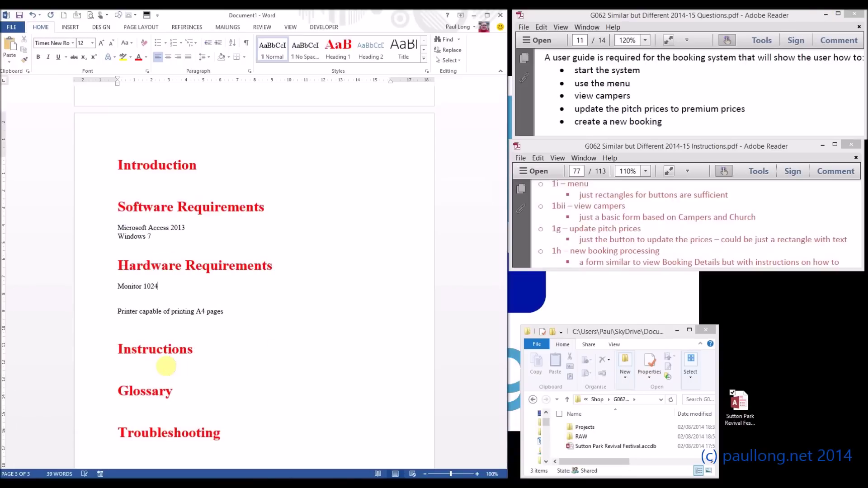
text(x768)
Add 'RAM 1Gb' and 'Spare Disk Space 3Gb' lines below the monitor entry, then return to the webpage
key(Return)
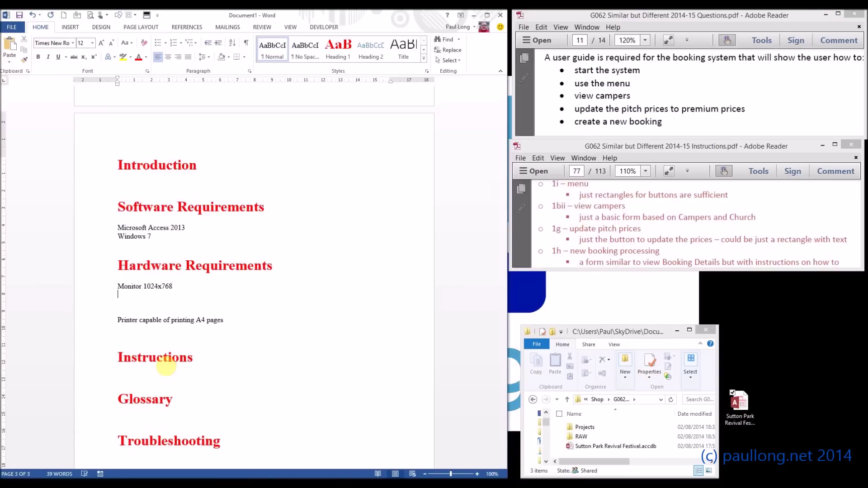
text(RAM 1Gb)
key(Return)
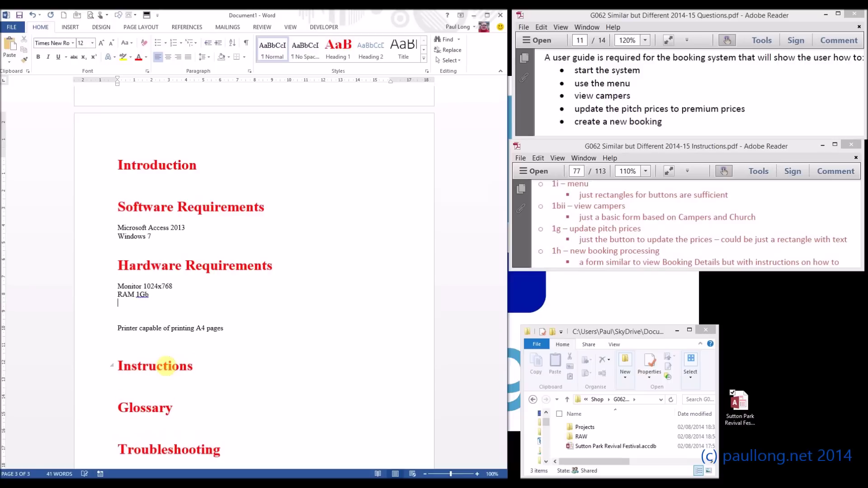
text(Spare Disk Space 3Gb)
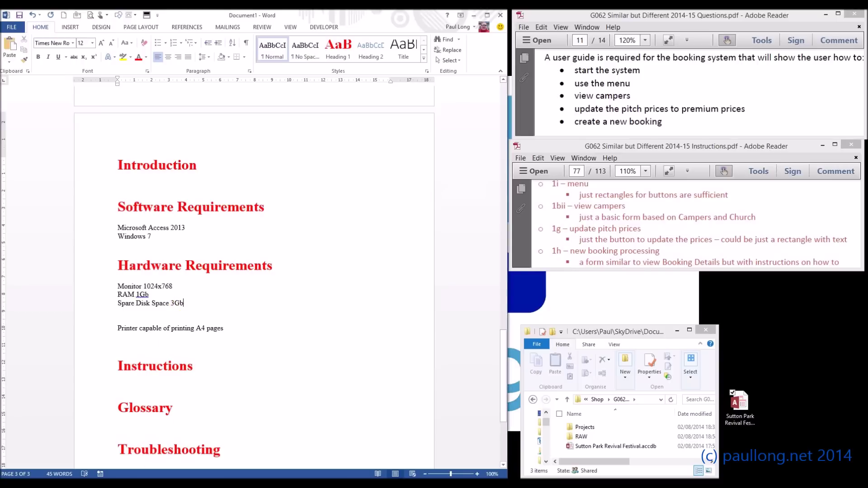
key(alt+Tab)
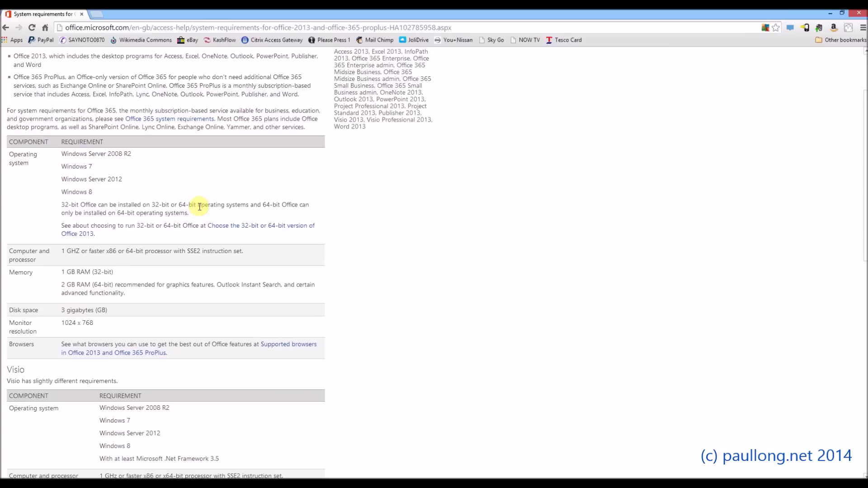
Search 'windows 7 hardware requirements' and open Microsoft's Windows 7 system requirements page
click(5, 28)
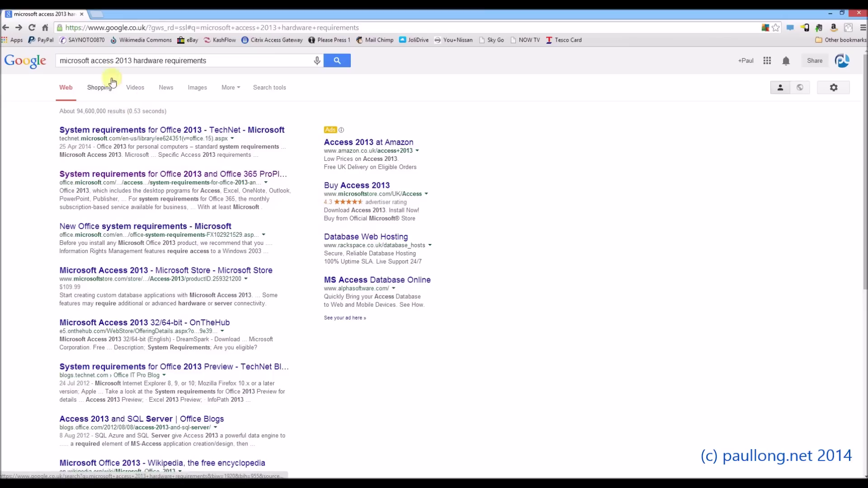
drag(132, 60, 38, 59)
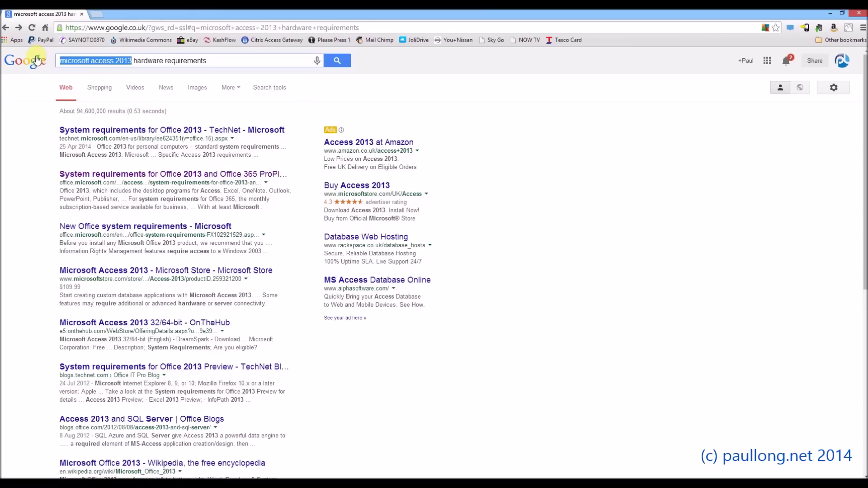
text(windows)
click(79, 84)
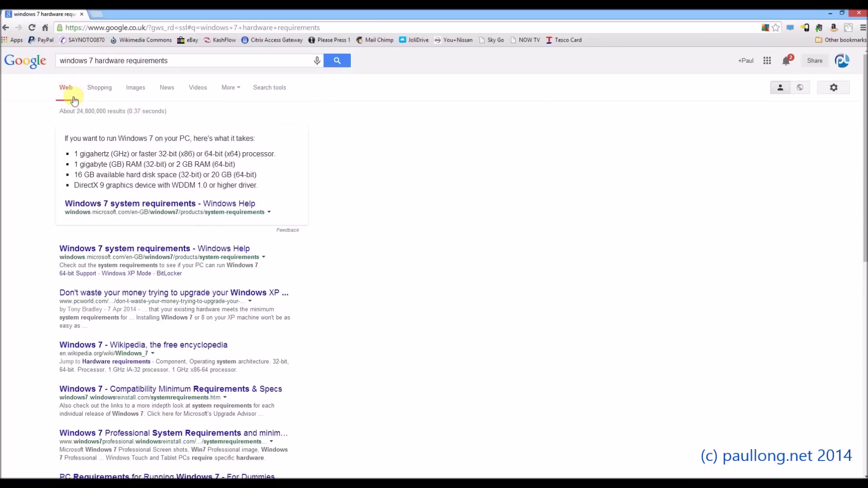
click(107, 250)
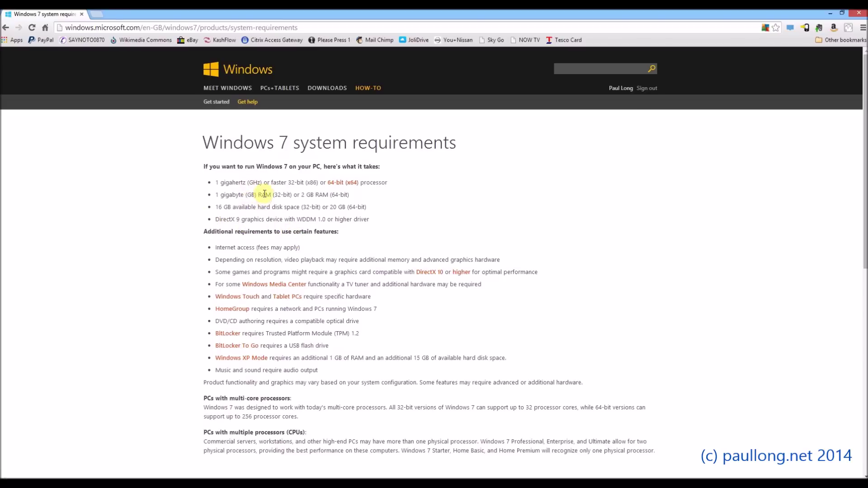
key(alt+Tab)
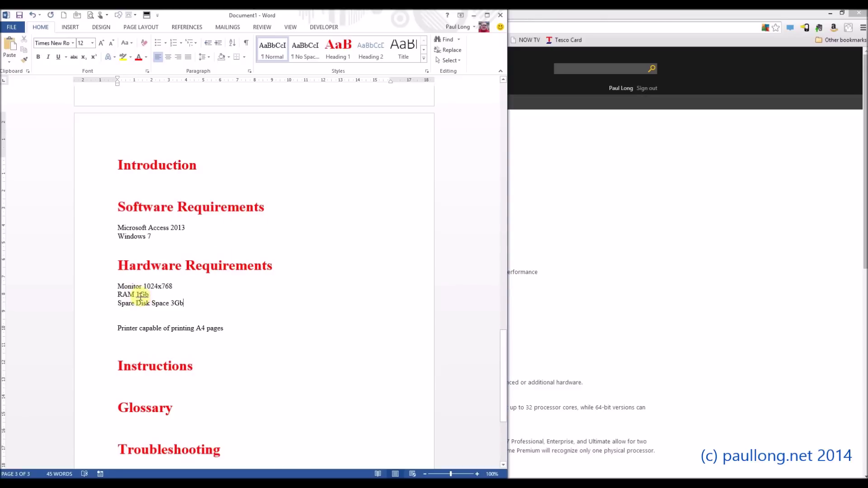
Change the RAM entry to 2 Gb and the spare disk space to 19 Gb
click(138, 295)
key(BackSpace)
text(2)
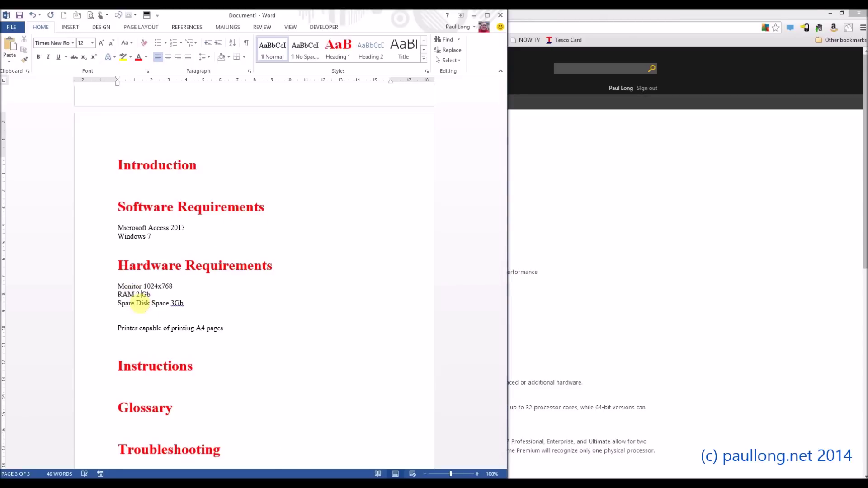
key(Return)
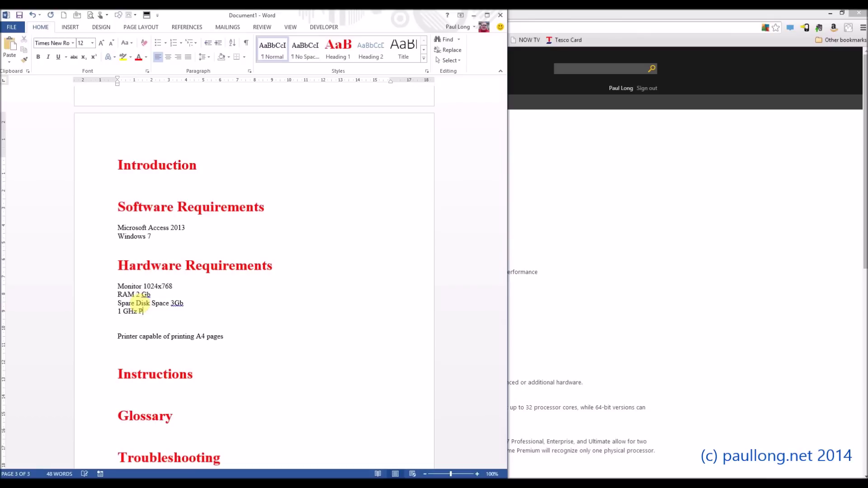
key(alt+Tab)
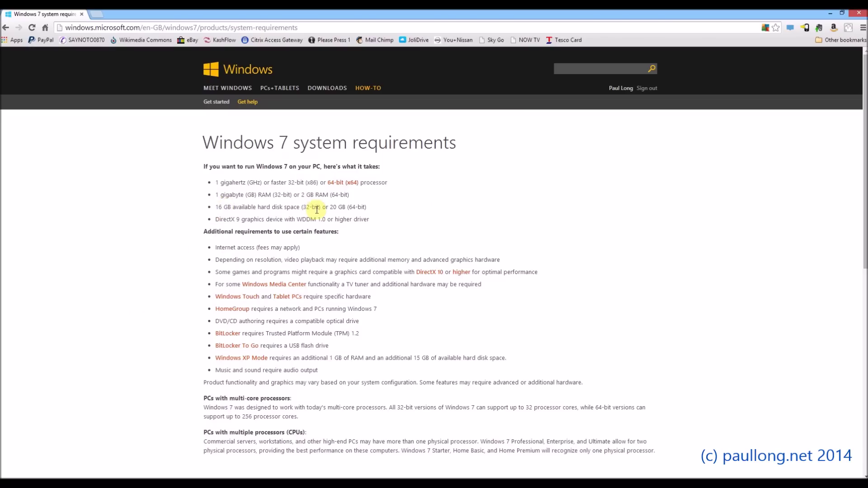
key(alt+Tab)
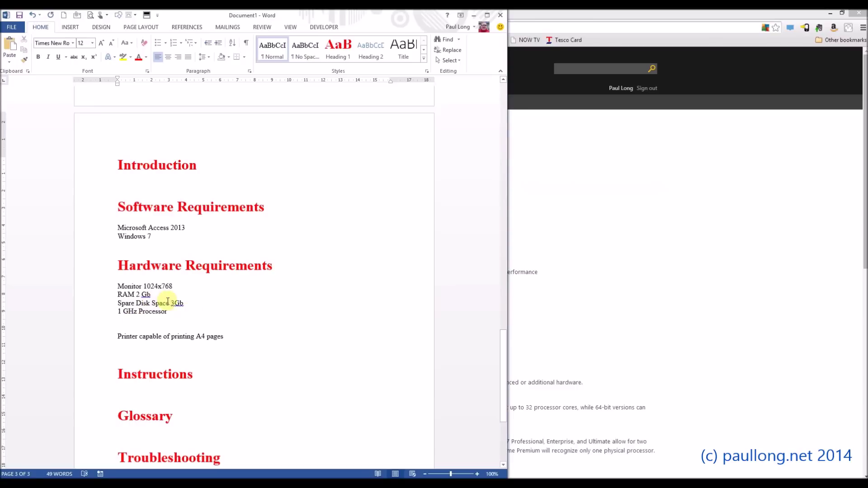
click(172, 303)
key(BackSpace)
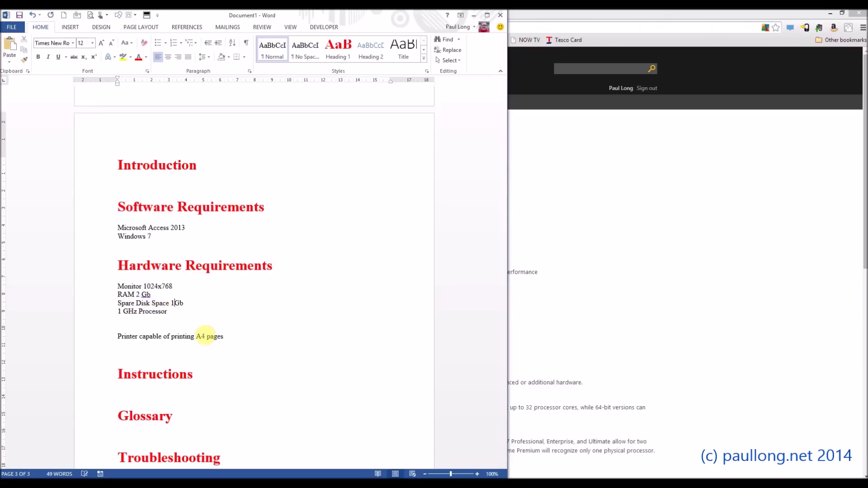
text(19)
key(alt+Tab)
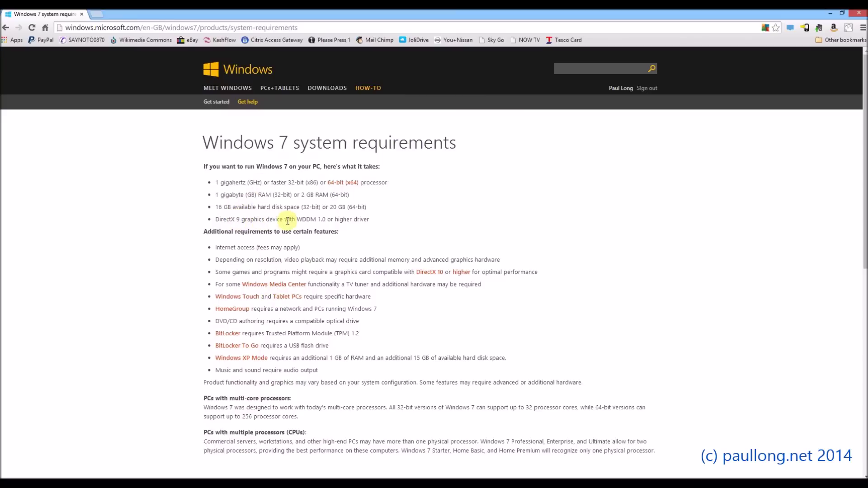
key(alt+Tab)
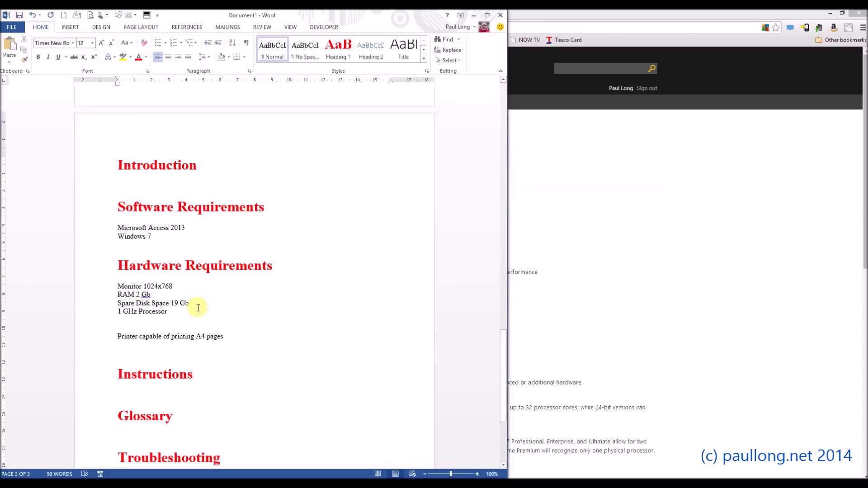
Add 'Direct 9X Graphics' and 'Mouse' lines below the 1 GHz Processor entry
click(201, 310)
key(Return)
text(Direct 9)
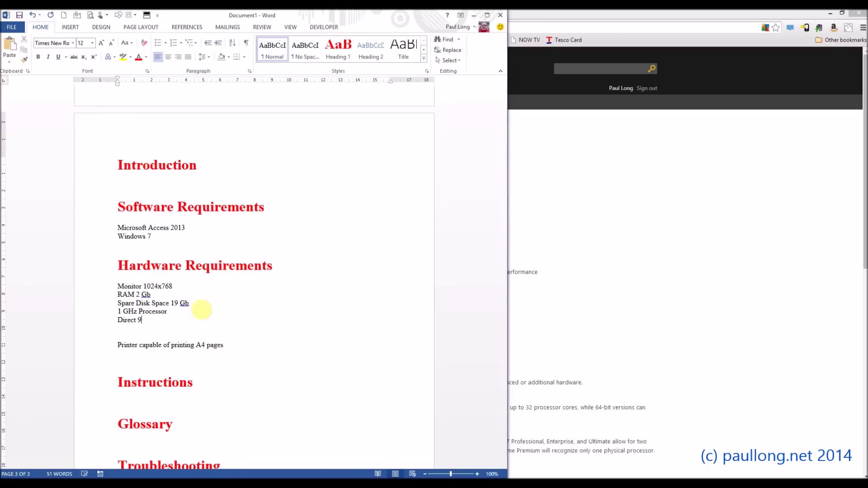
text(X Graphics)
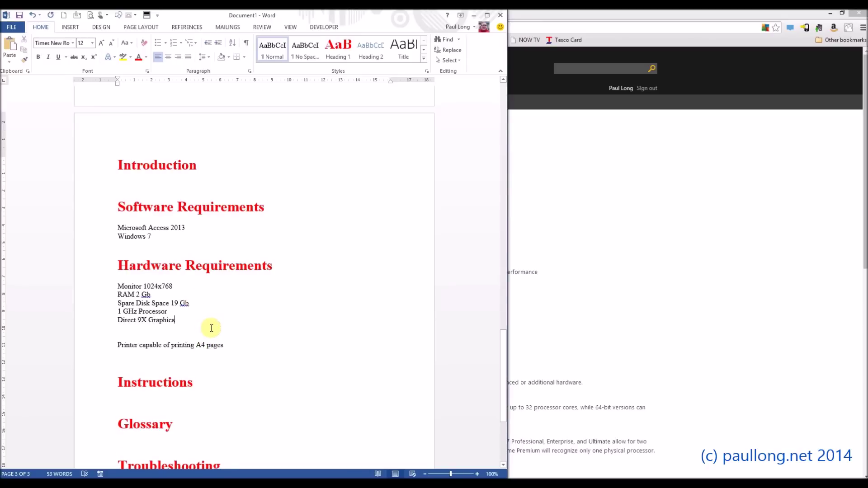
key(Return)
text(Mouse)
key(Return)
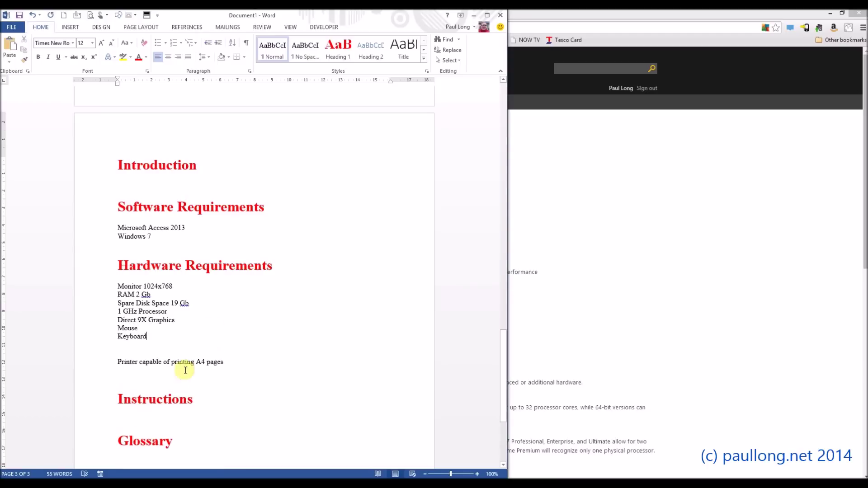
scroll(204, 358, down, 3)
click(116, 337)
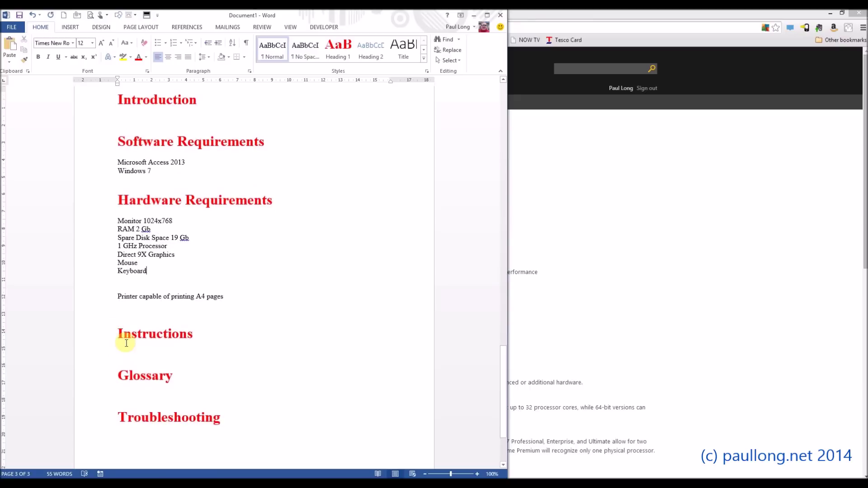
Insert a page break so the Instructions heading starts a new page
click(115, 334)
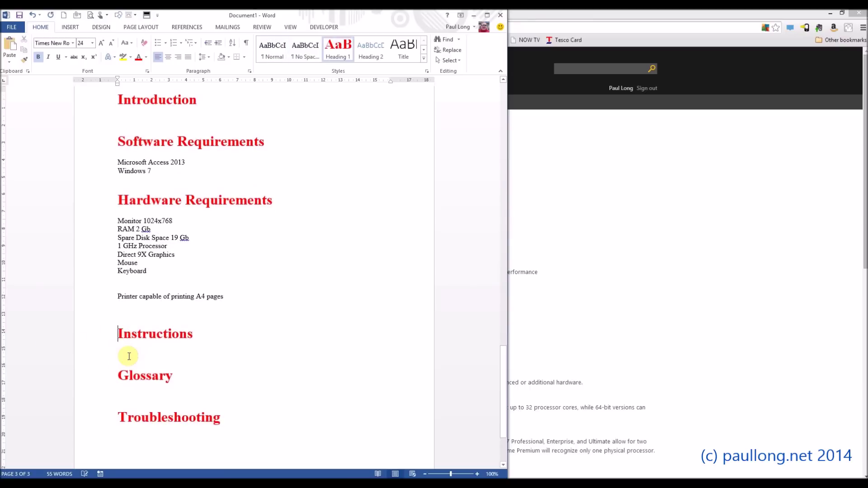
key(ctrl+Return)
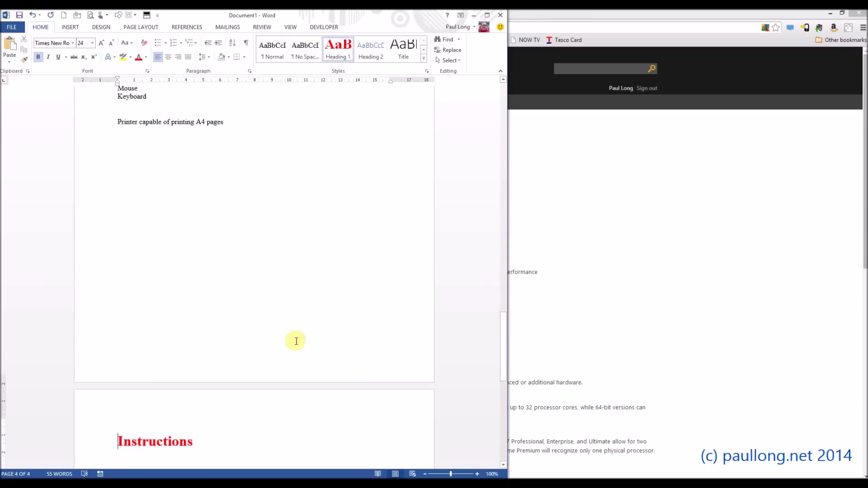
scroll(297, 341, down, 3)
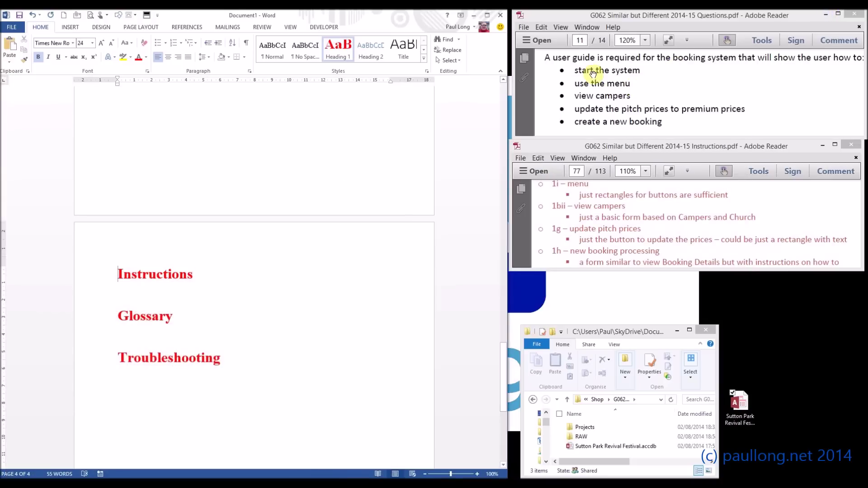
Add a blank line under Instructions and begin a screen capture of the festival database icon
click(141, 288)
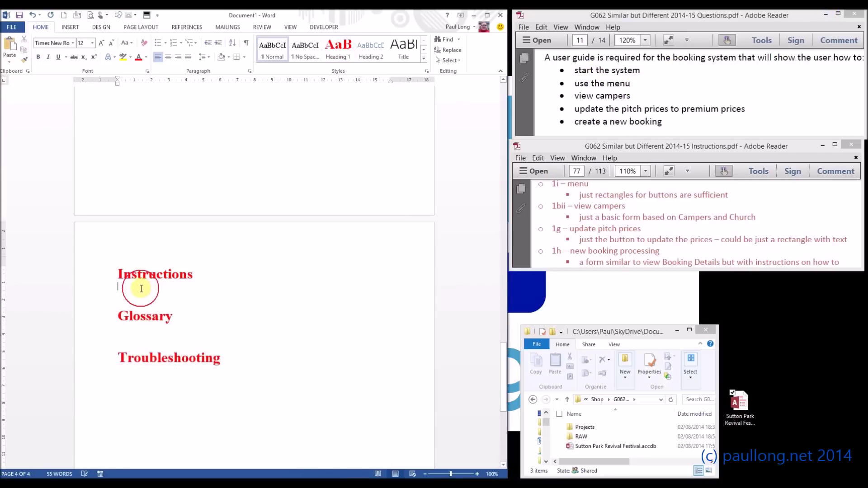
key(Return)
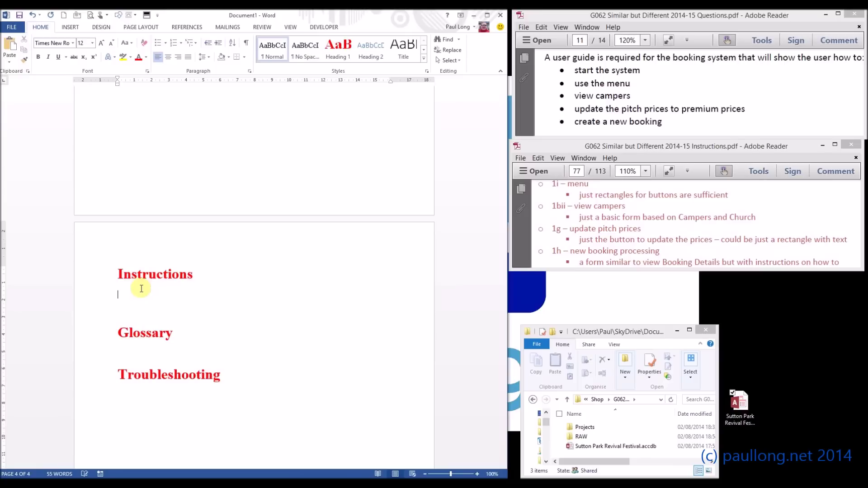
click(739, 434)
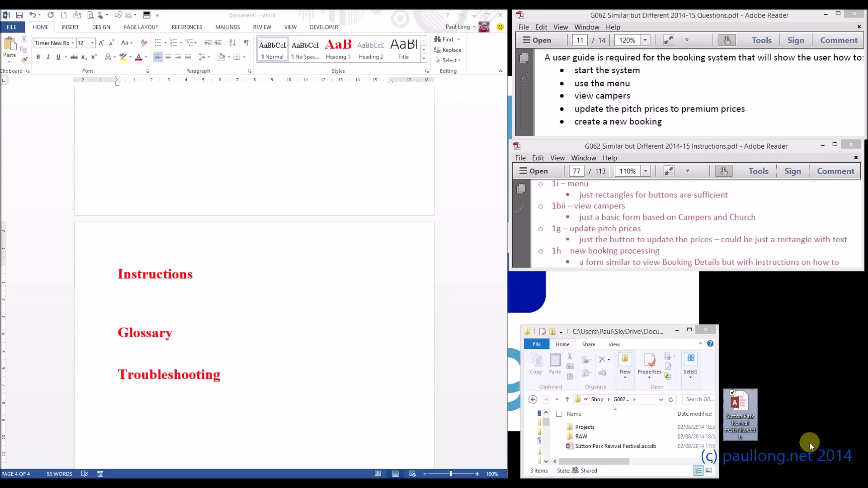
key(Print)
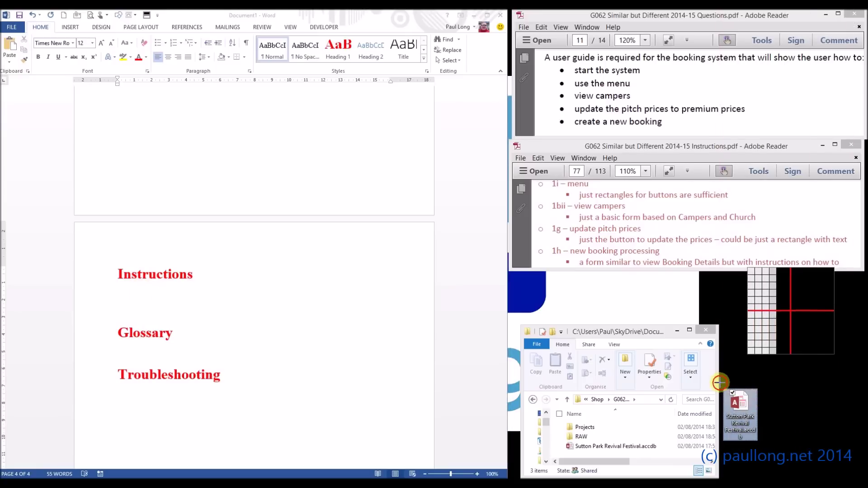
Paste the database icon screenshot under Instructions with the line 'Open "Sutton Park Revival Festival.accdb" from the Desktop'
drag(719, 383, 759, 445)
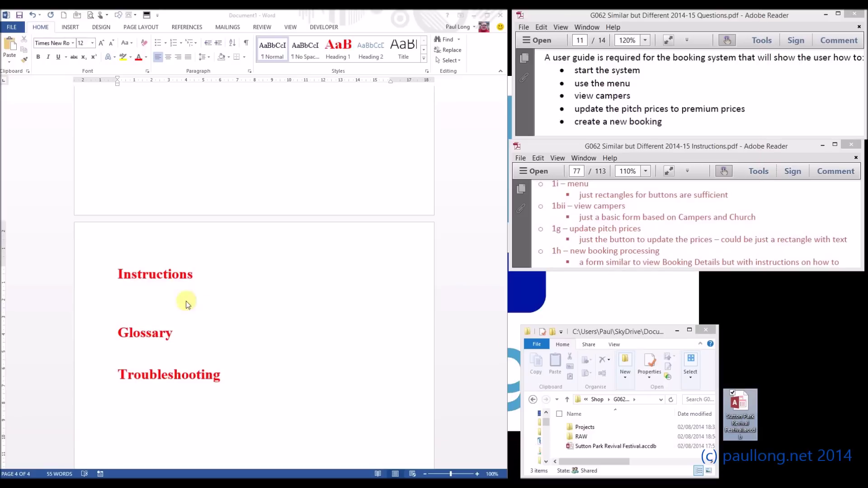
click(160, 303)
key(ctrl+v)
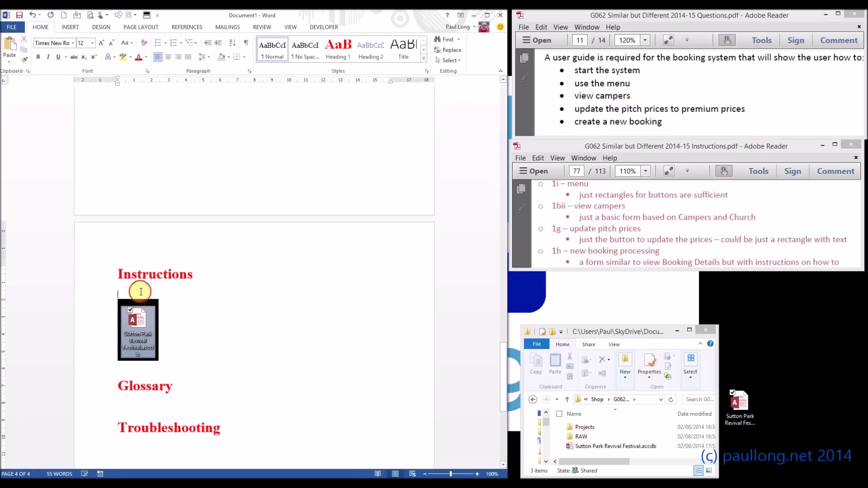
text(Open)
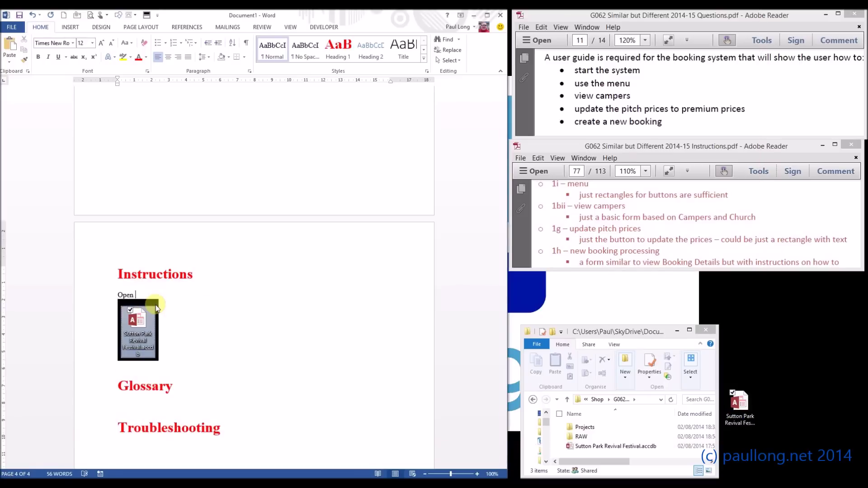
text( "Sutton Park Revival Festival.acc)
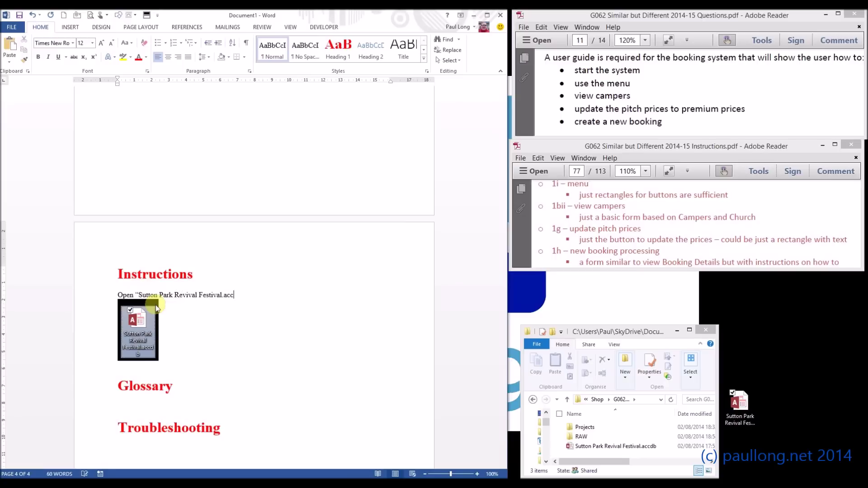
text(db" from the Desktop)
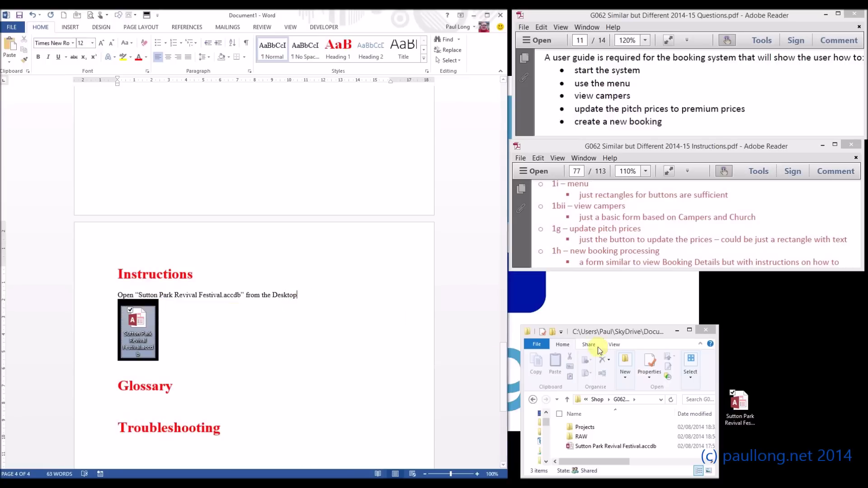
click(625, 334)
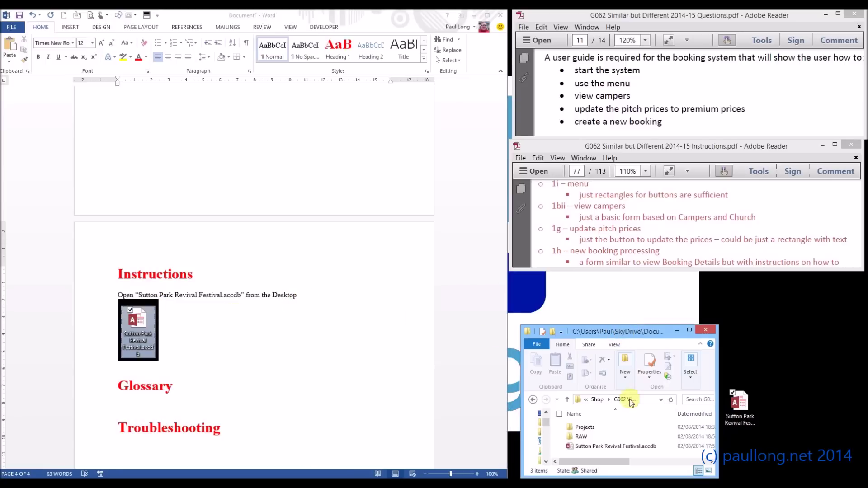
Replace the icon picture with a screenshot of the file list showing the selected database
click(620, 446)
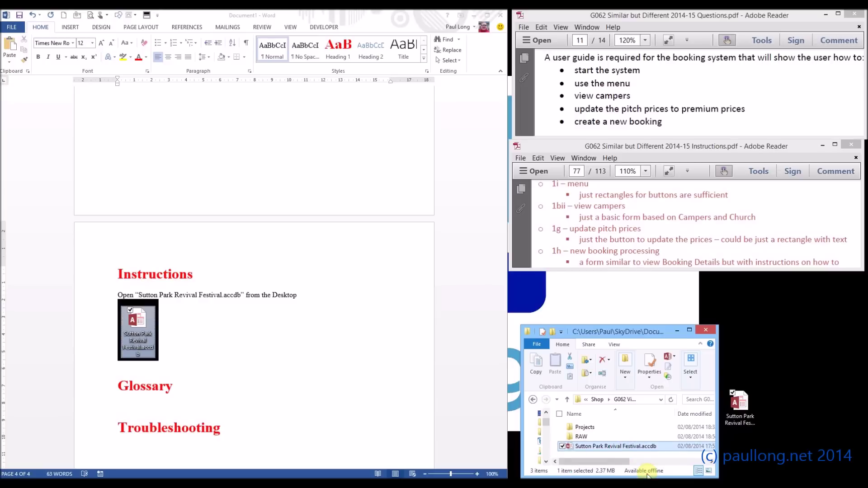
key(Print)
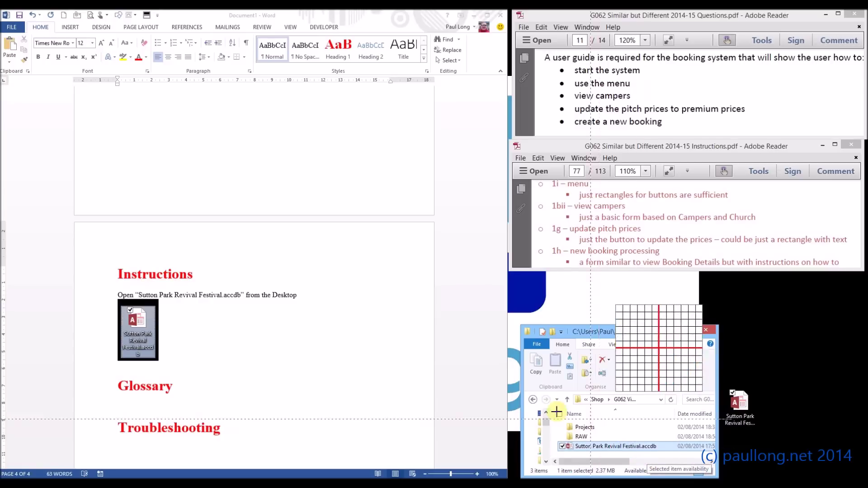
drag(552, 390, 682, 455)
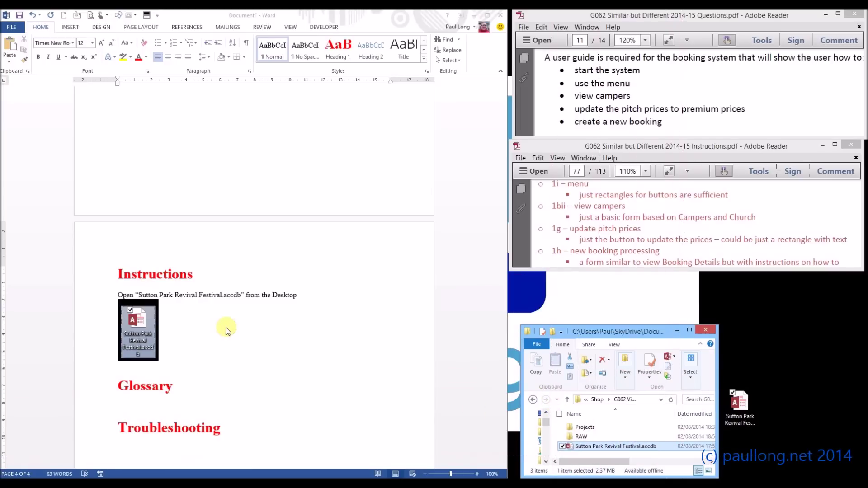
click(138, 330)
key(ctrl+v)
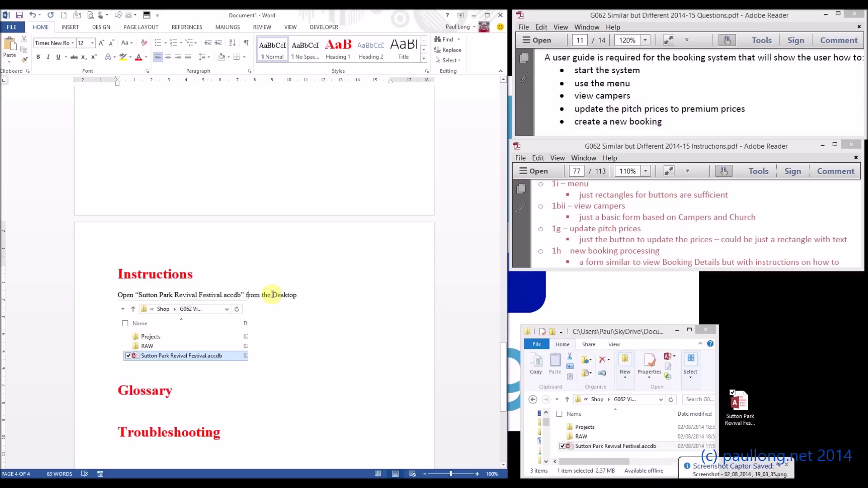
Change the file location in the instruction from 'the Desktop' to 'My Documents\Sutton Park'
drag(263, 295, 290, 294)
text(My)
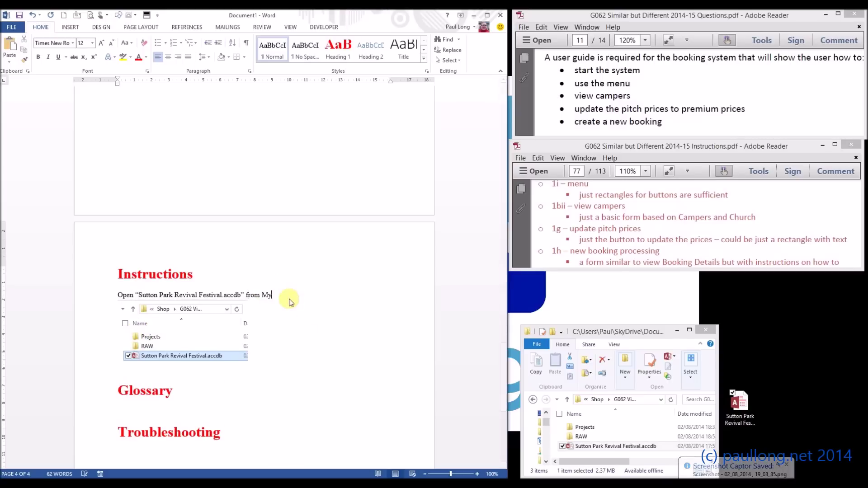
text( Documents)
key(super)
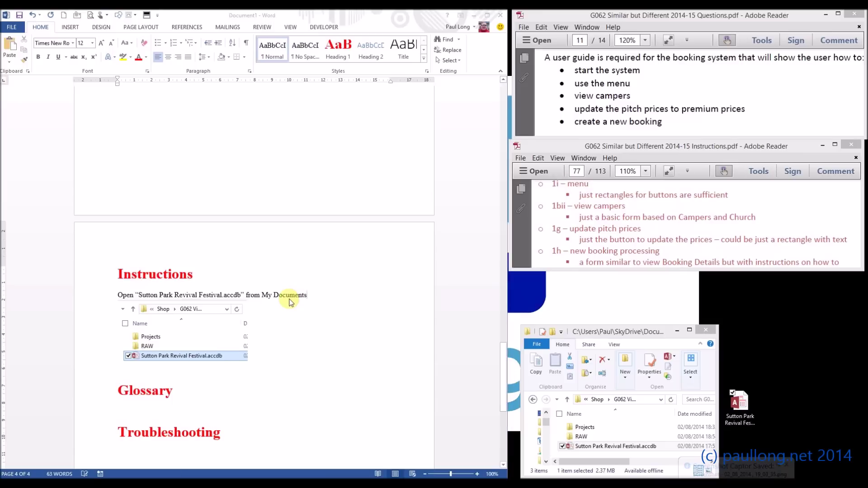
click(307, 295)
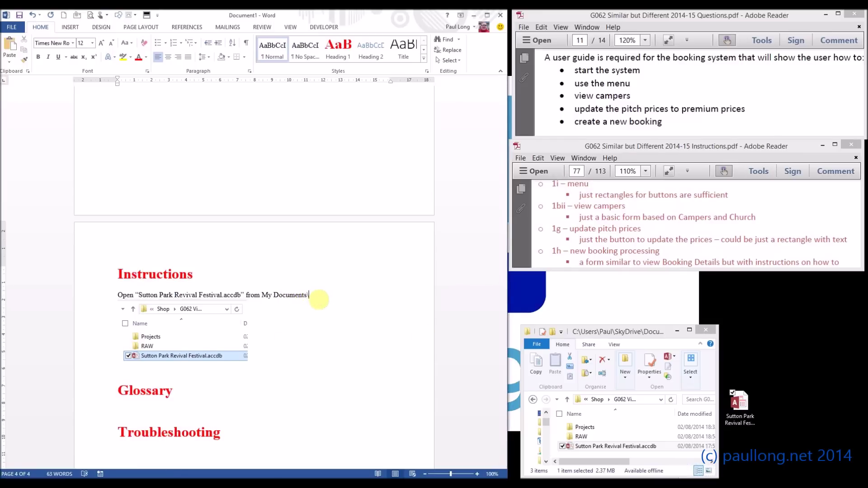
text(\Sutton Park)
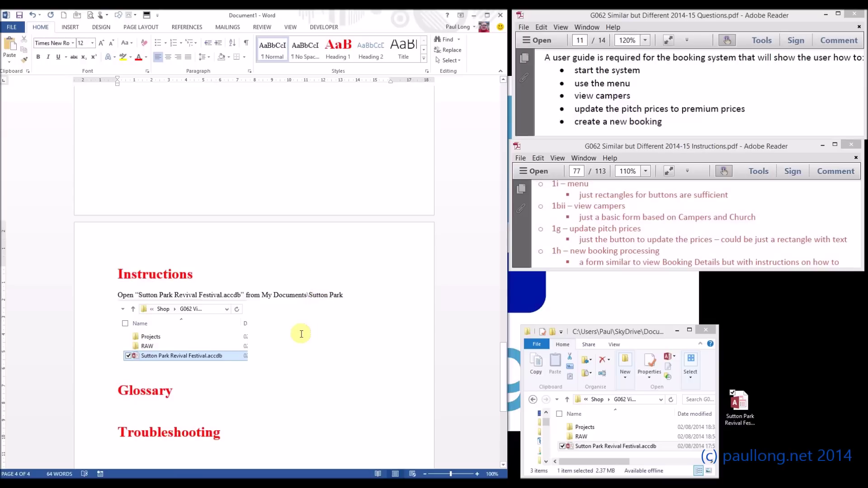
Add an 'Open the File' line above the instruction and select it
click(269, 349)
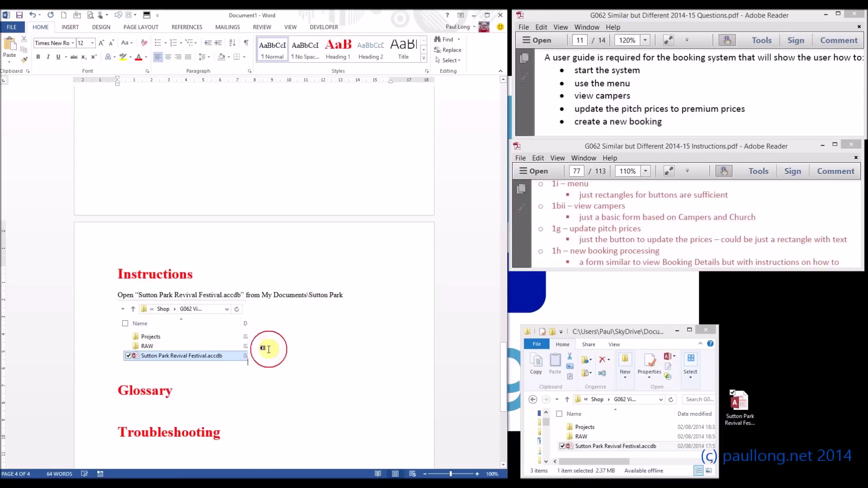
click(118, 295)
key(Return)
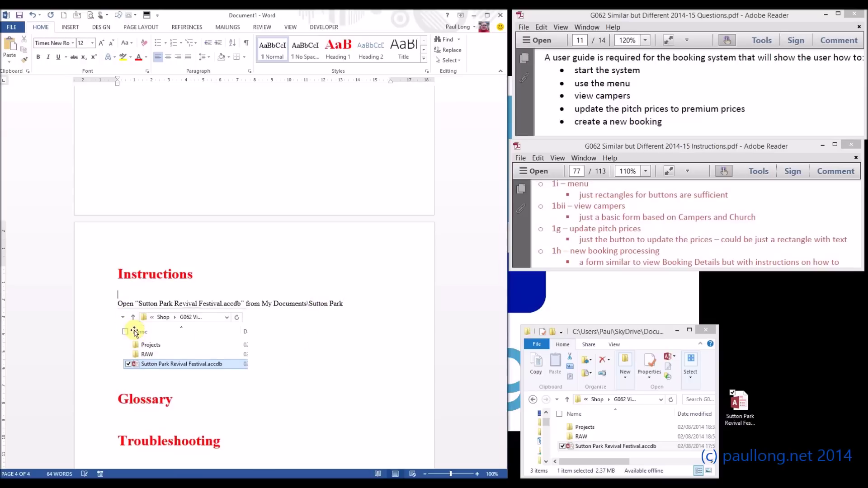
text(Open the File)
key(shift+Home)
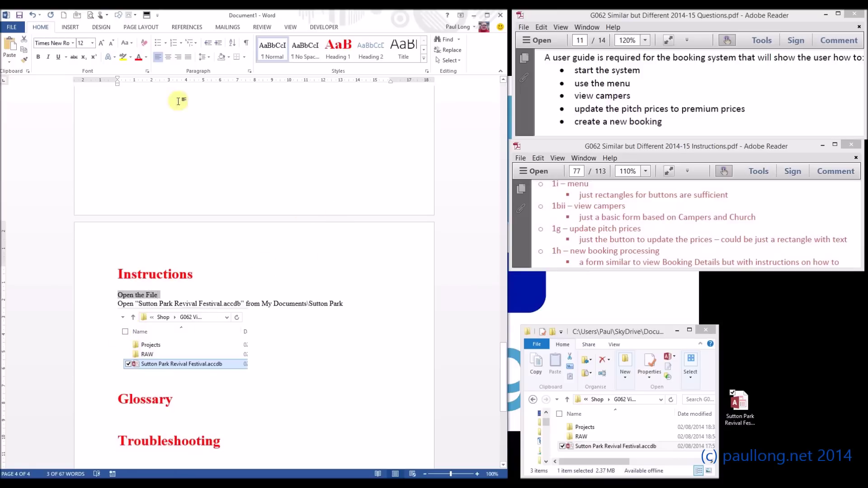
Make 'Open the File' red, underlined, 14 pt and update Heading 2 to match it
click(138, 57)
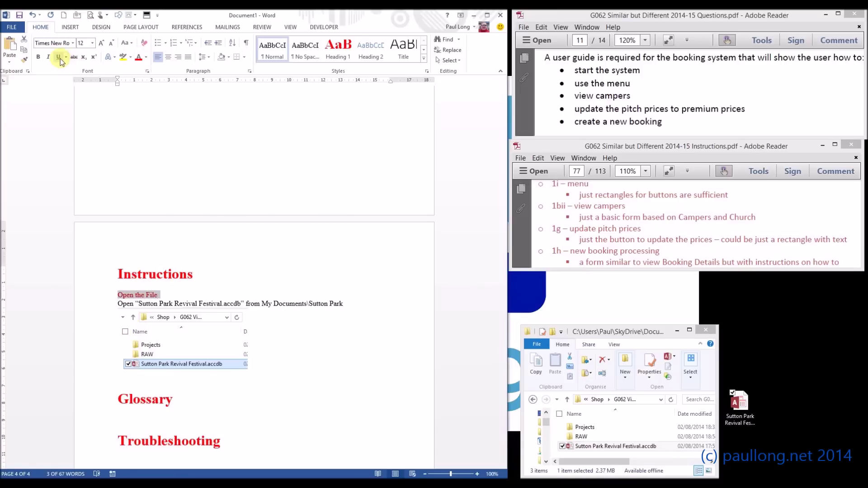
click(57, 57)
click(92, 47)
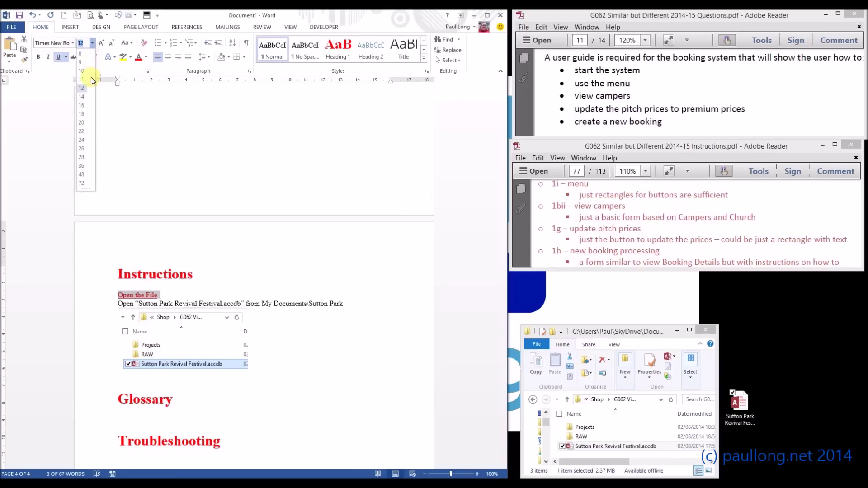
click(78, 101)
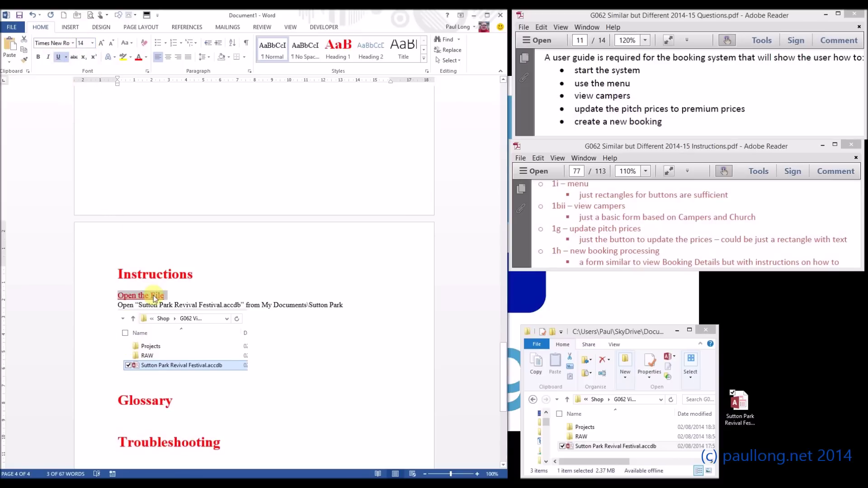
right_click(369, 47)
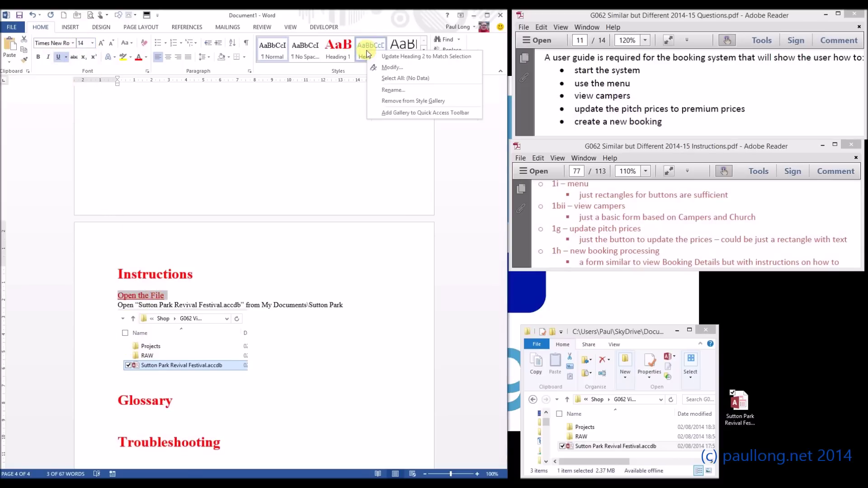
click(385, 57)
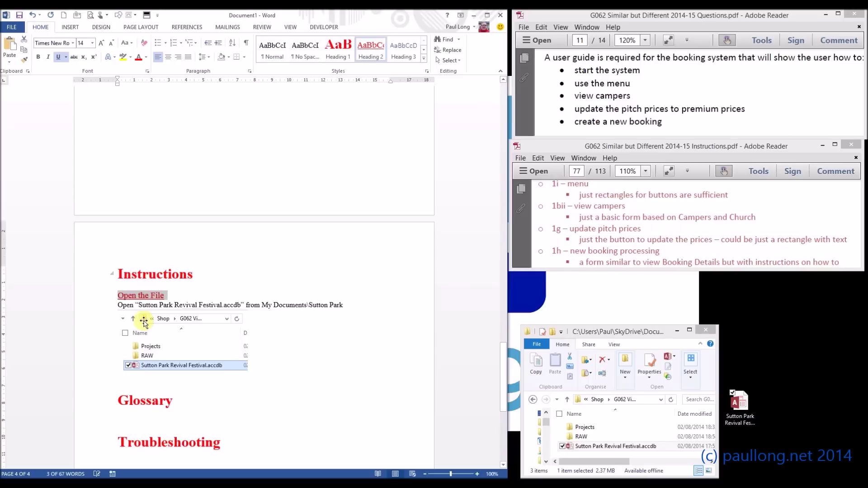
Add a 'Using the Menu' Heading 2 subheading below the screenshot with an empty line beneath
click(155, 386)
key(Return)
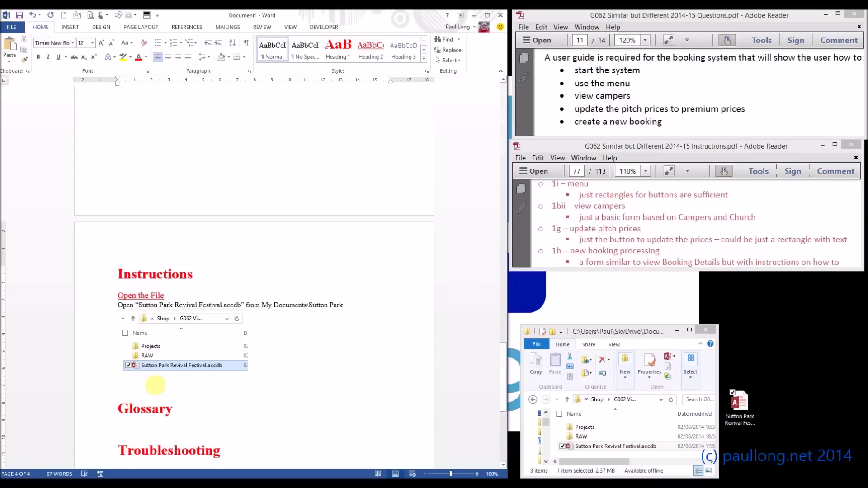
text(Using th)
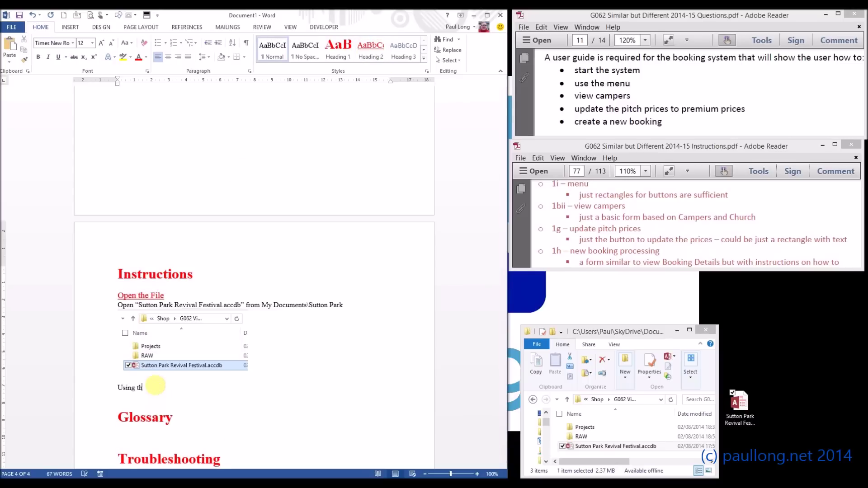
text(e Menu)
triple_click(156, 387)
click(371, 50)
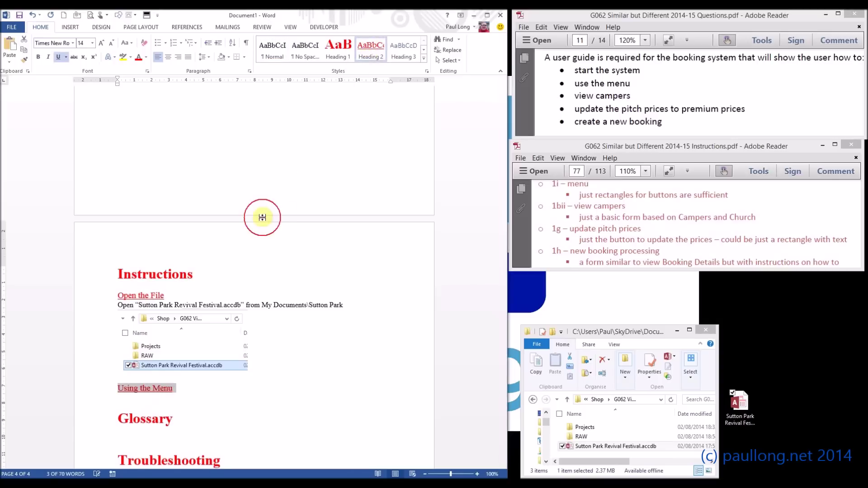
click(157, 402)
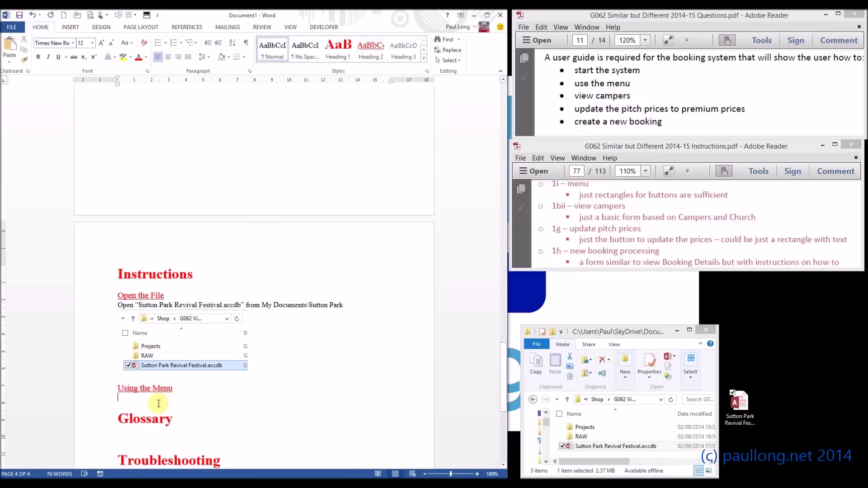
key(Return)
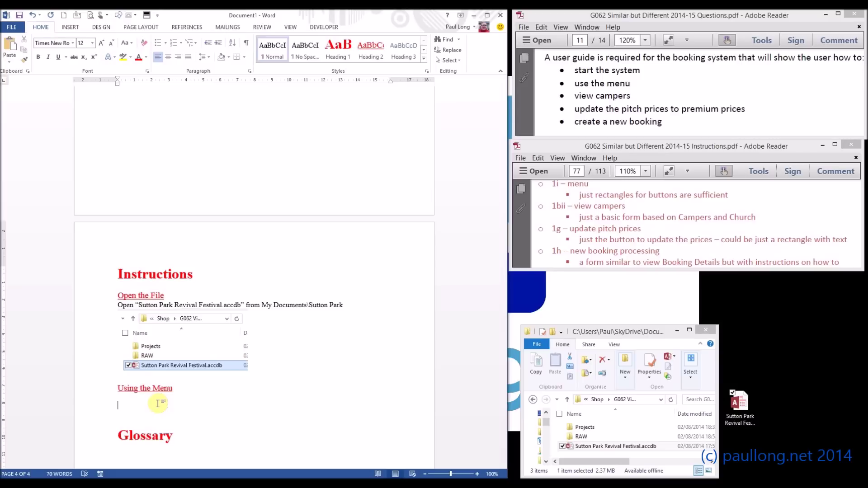
Draw a down-left arrow shape below 'Using the Menu' and add a blank line after it
click(73, 28)
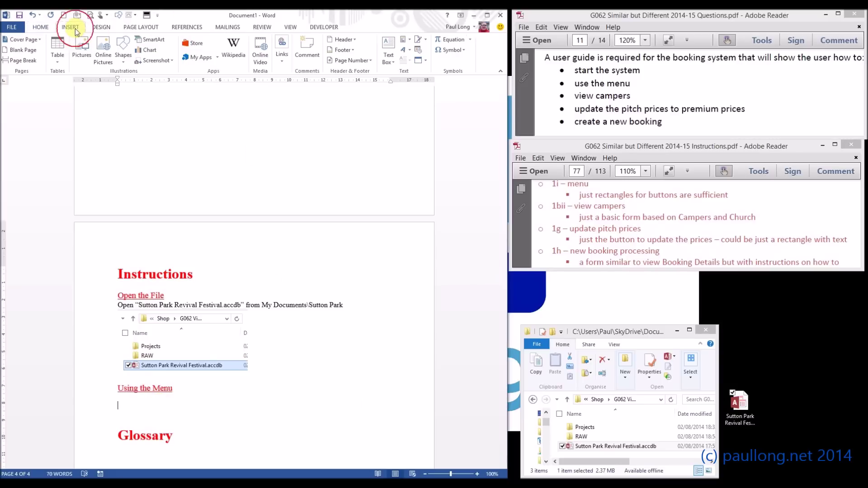
click(123, 55)
click(146, 82)
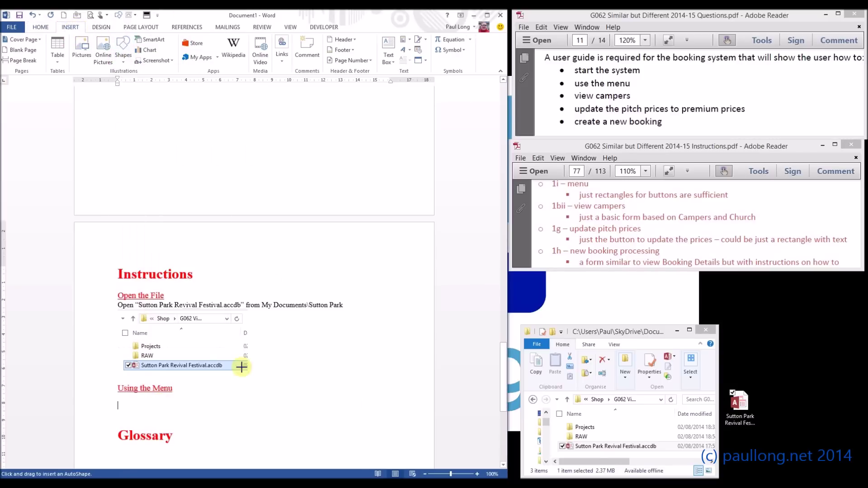
mouse_move(306, 391)
mouse_down()
mouse_move(231, 395)
mouse_move(195, 412)
mouse_up()
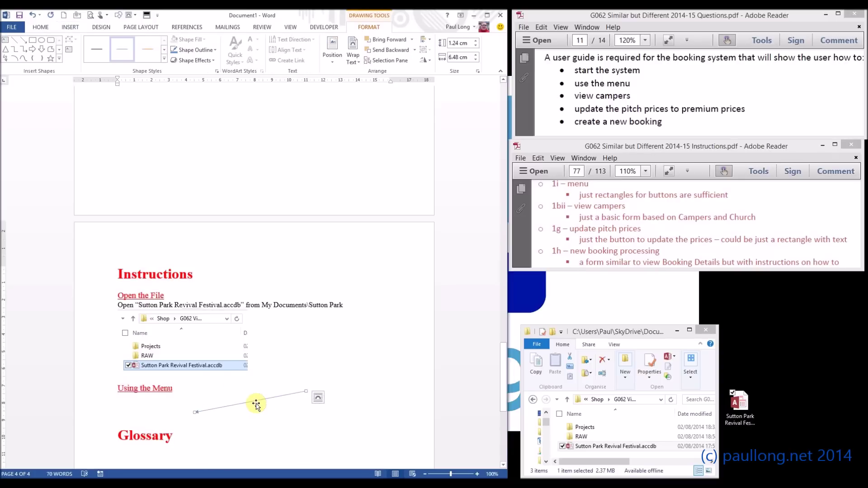
click(157, 412)
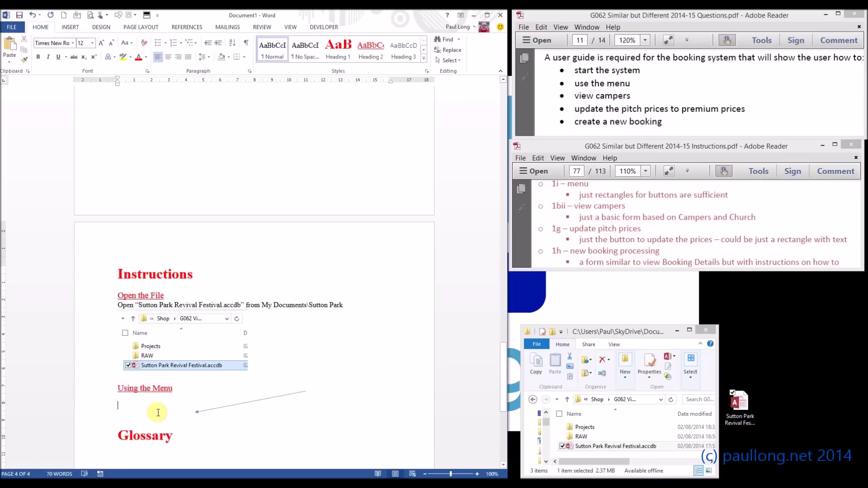
key(Return)
key(Return)
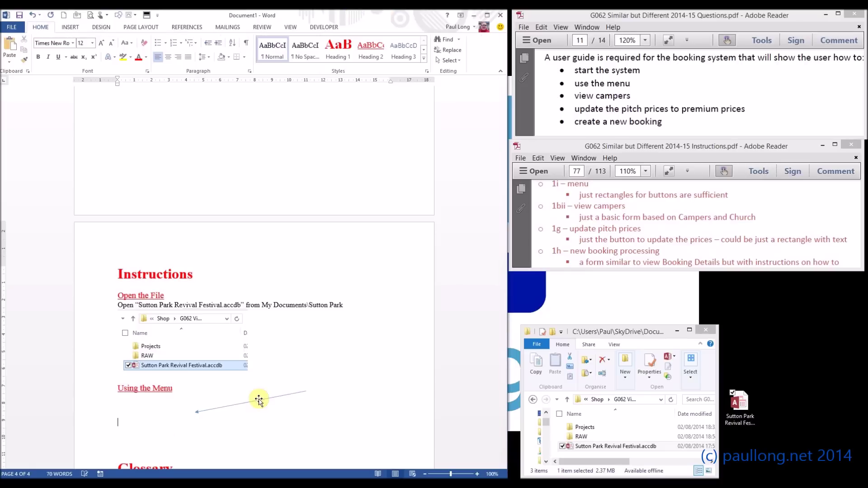
Add a numbered list of steps under Using the Menu, leaving an empty fourth item
click(173, 43)
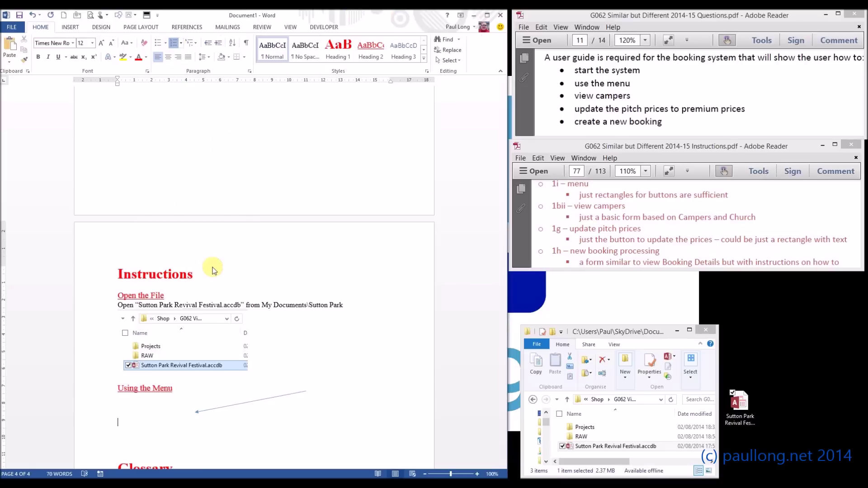
text(S)
key(Return)
text(fs)
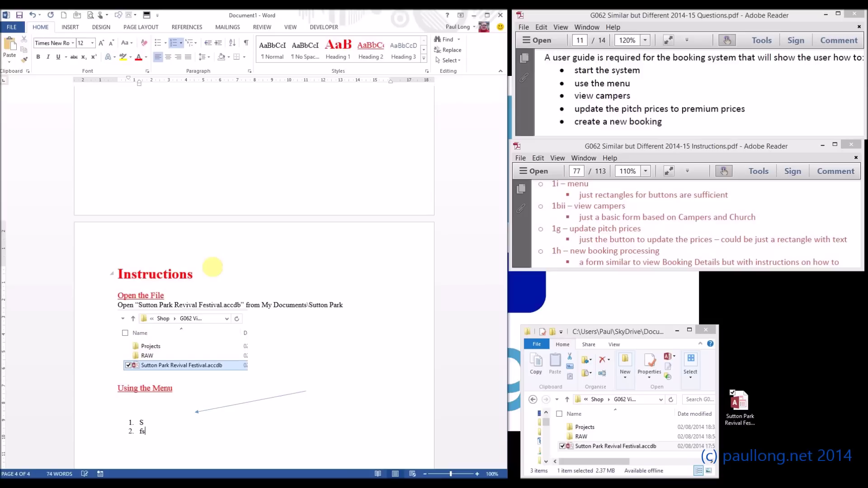
key(Return)
text(A)
key(Return)
Insert a page break before Glossary and add a blank line beneath the heading
scroll(212, 267, down, 3)
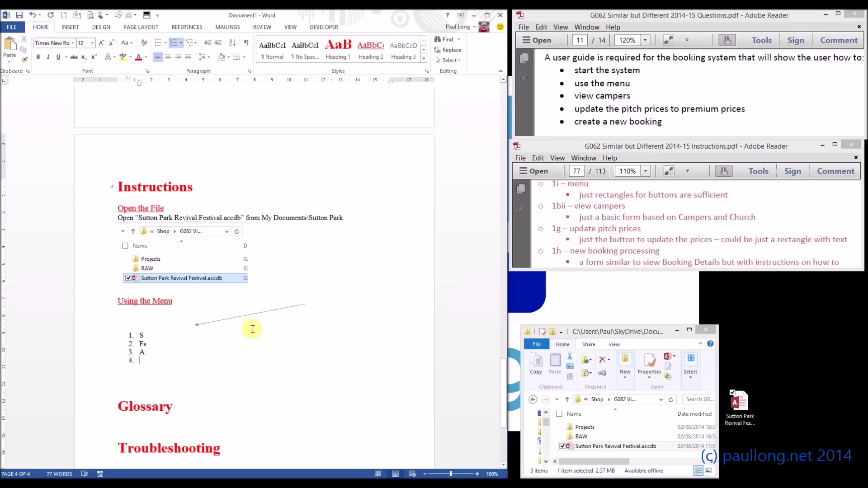
scroll(224, 244, down, 2)
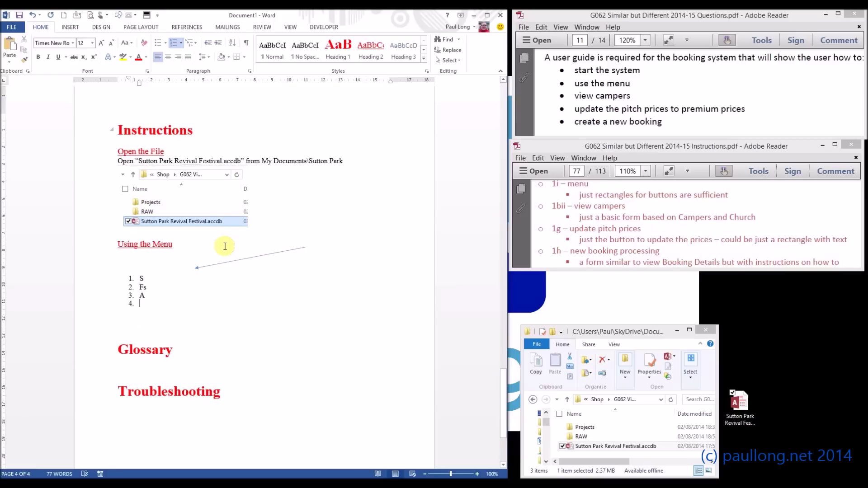
scroll(225, 246, down, 4)
click(118, 222)
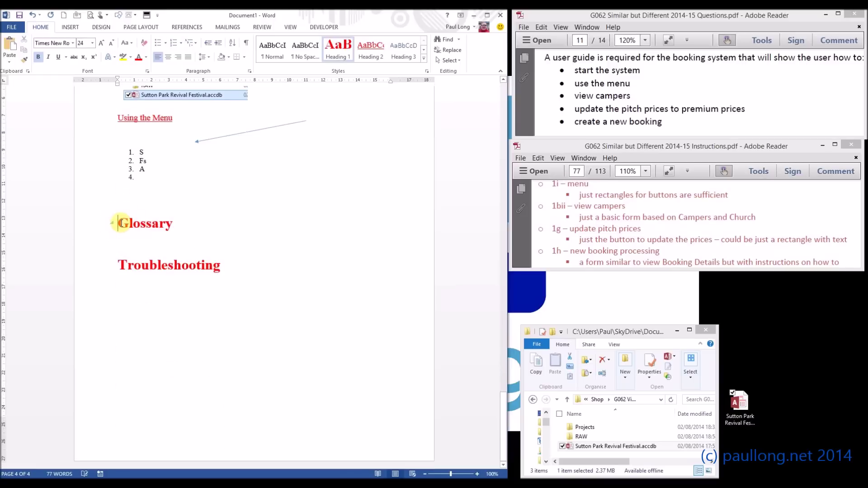
key(ctrl+Return)
scroll(111, 318, down, 5)
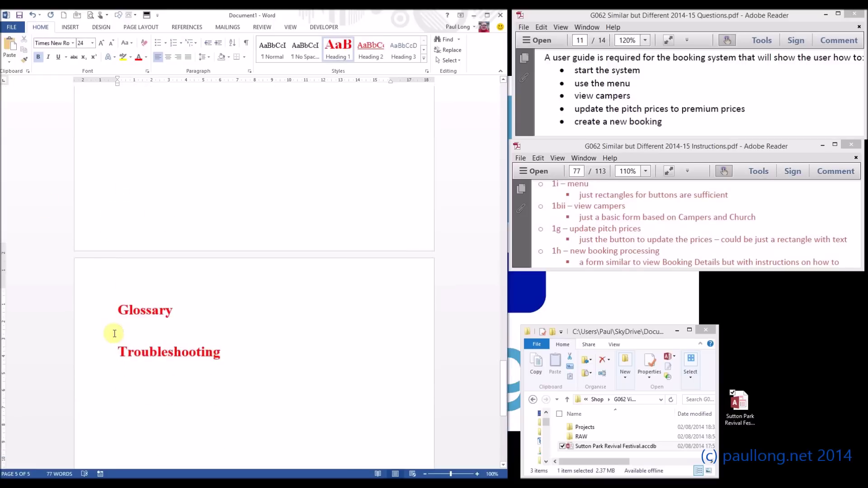
key(Return)
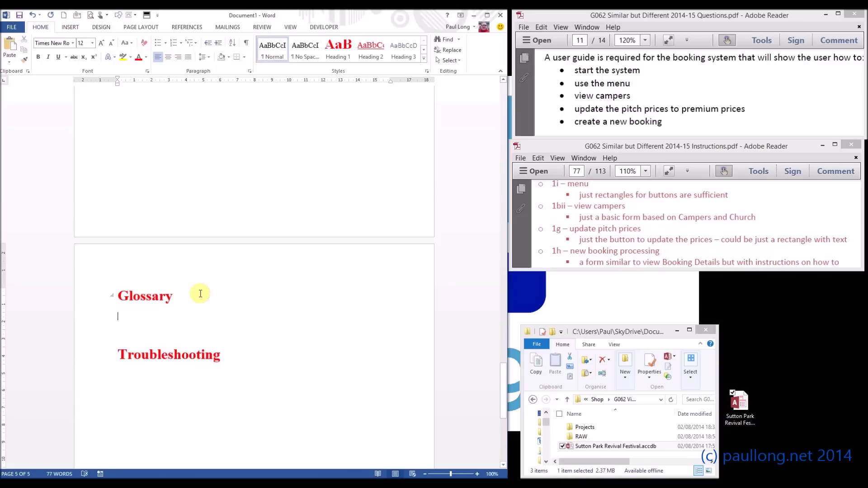
Insert a 2x8 table under Glossary with terms Premium Prices, Record, Form and Validation
click(70, 28)
click(60, 57)
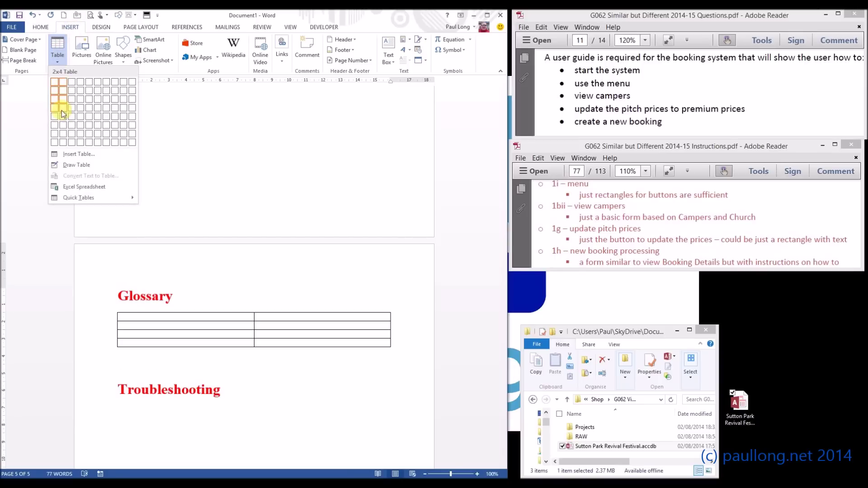
click(61, 110)
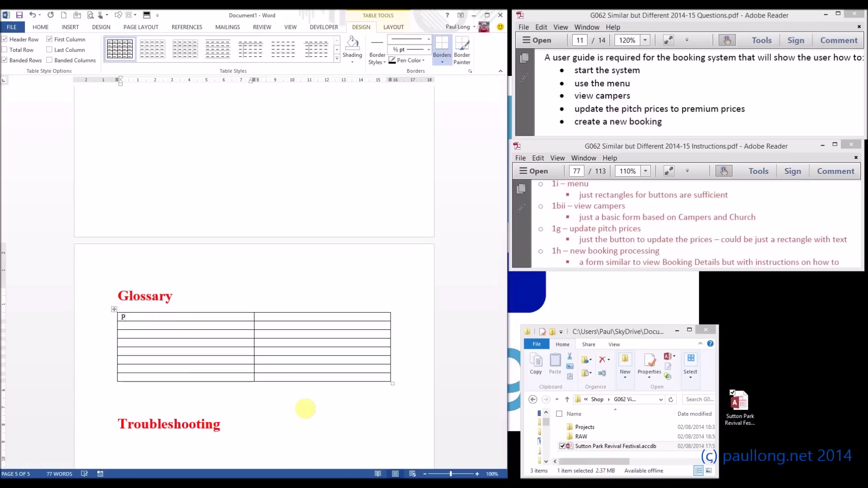
text(Premium Prices)
key(Tab)
key(Tab)
text(Record)
key(Tab)
key(Tab)
text(Form)
key(Tab)
key(Tab)
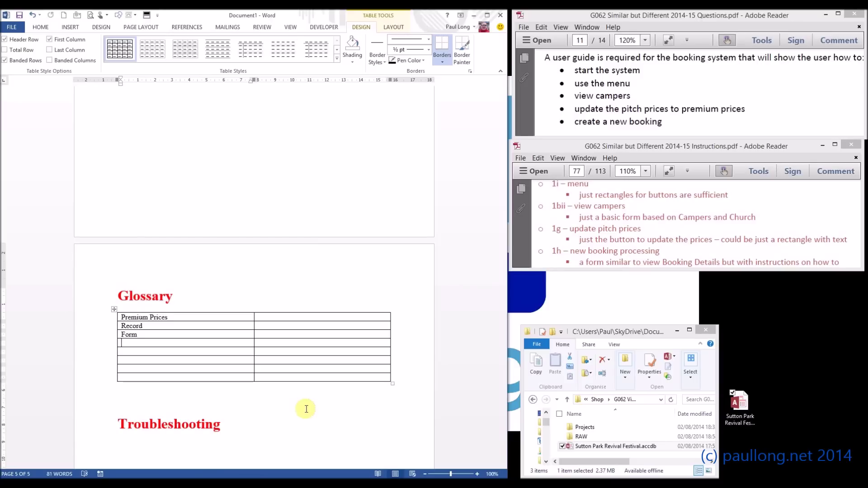
text(Validation)
Select the whole Glossary table to check its layout options, then move below Troubleshooting
click(138, 353)
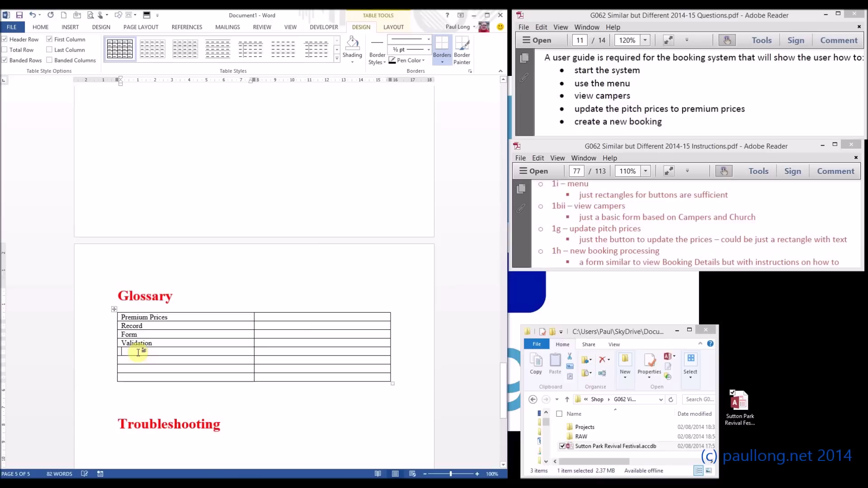
scroll(138, 352, down, 2)
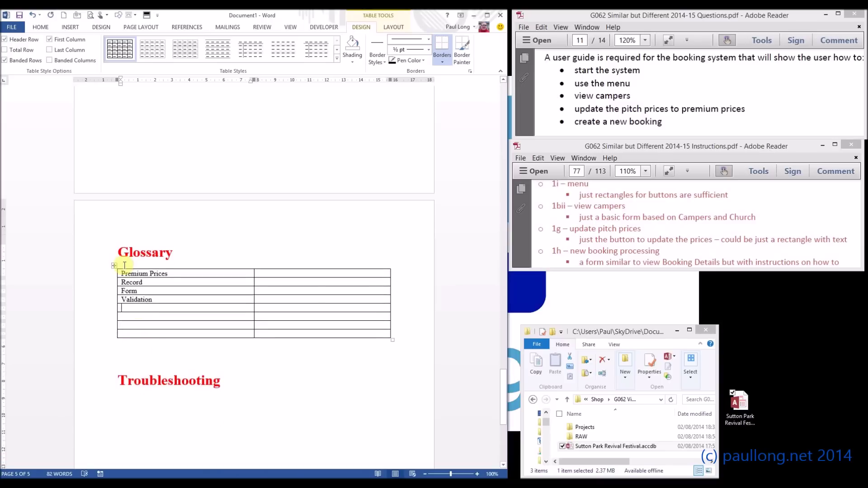
drag(120, 273, 276, 333)
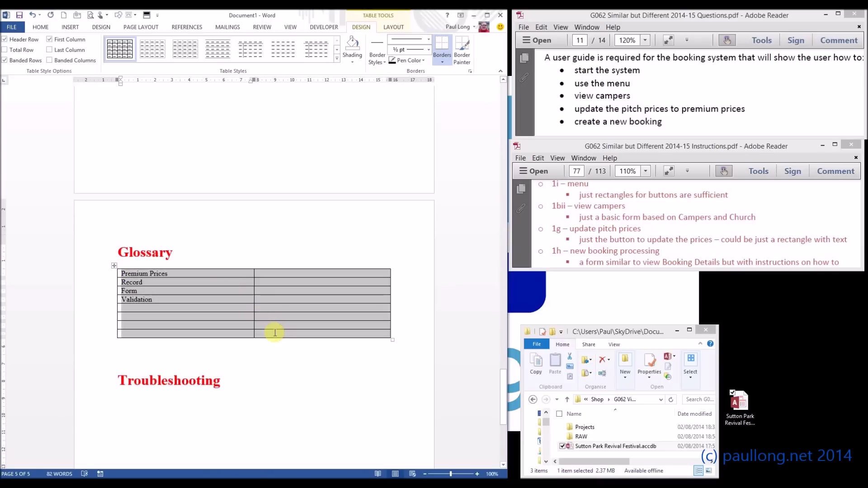
click(407, 26)
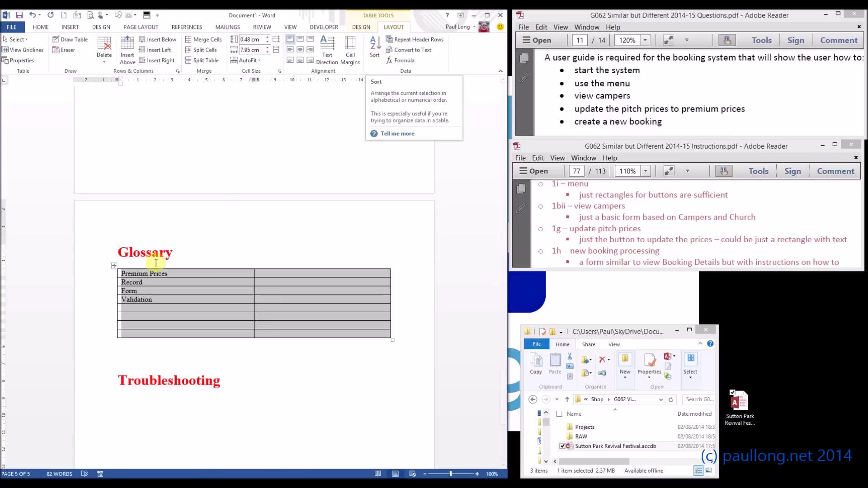
click(118, 378)
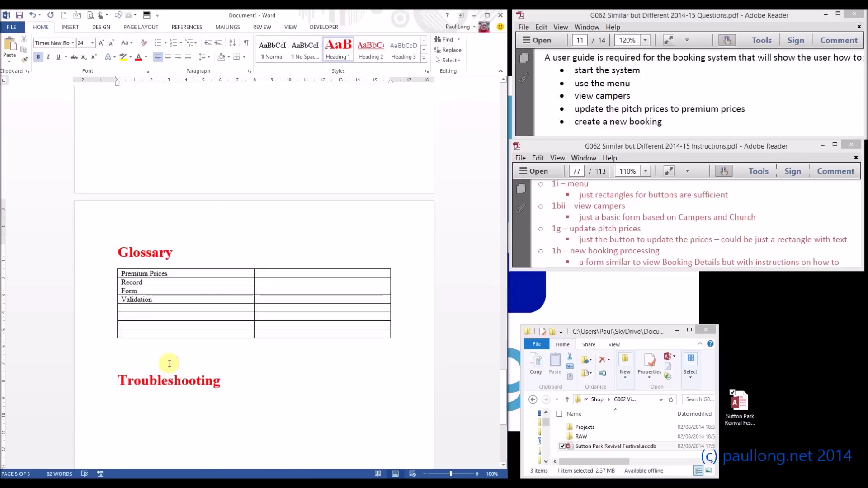
scroll(168, 335, down, 3)
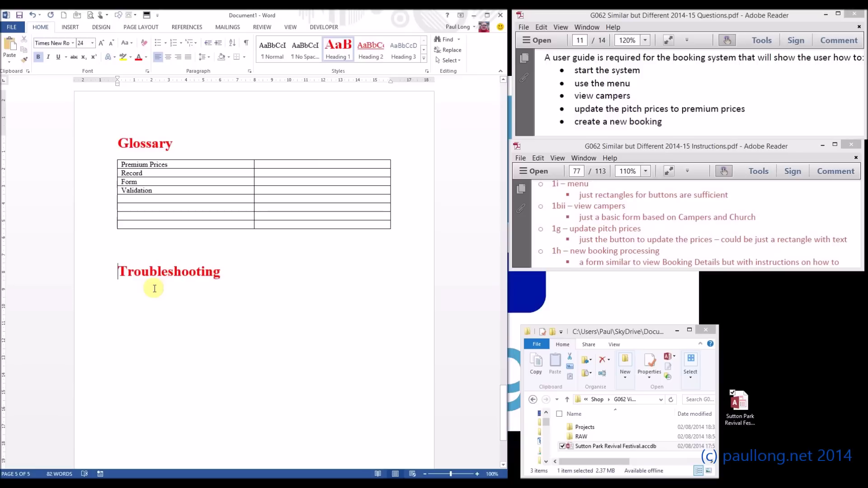
click(154, 289)
click(70, 27)
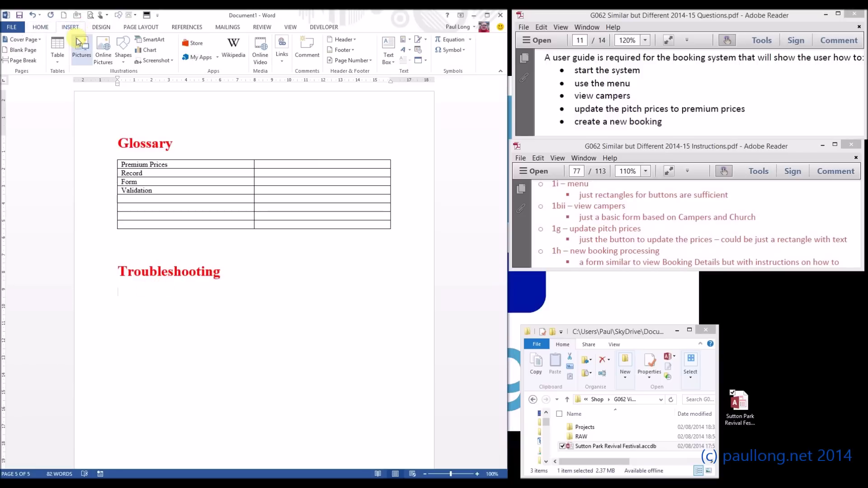
Insert a 3x3 table under Troubleshooting with header row Problem, Cause, Solution
click(57, 52)
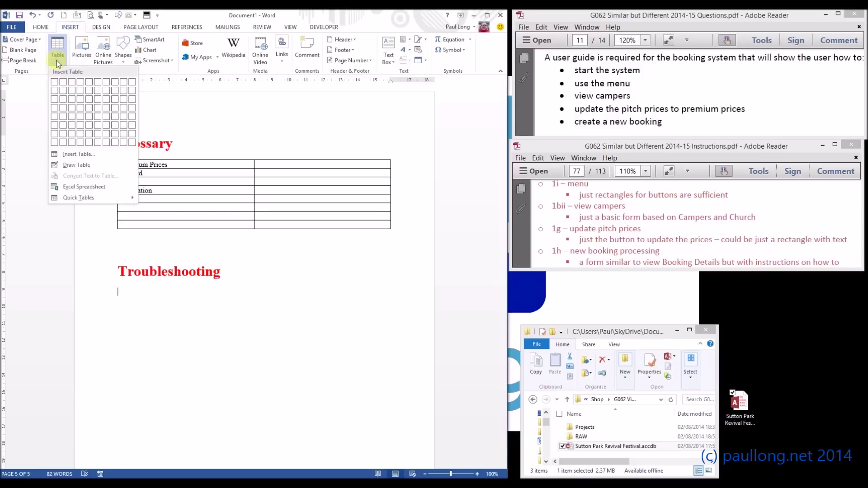
click(72, 99)
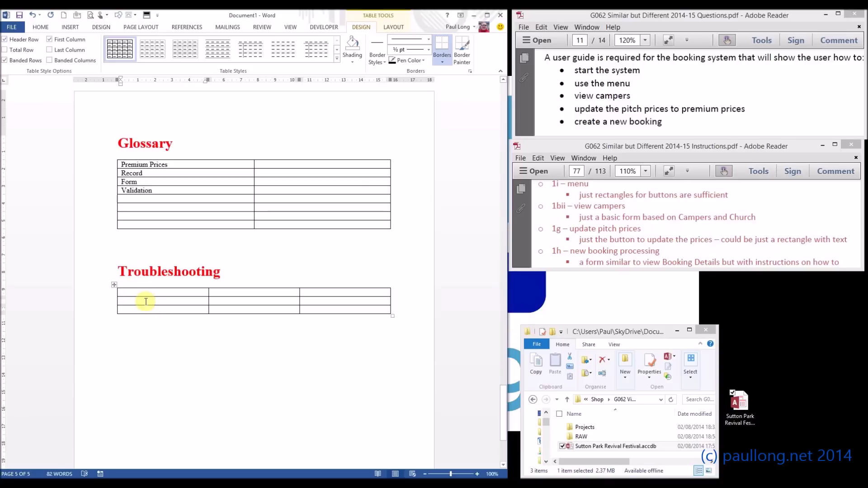
text(Proble)
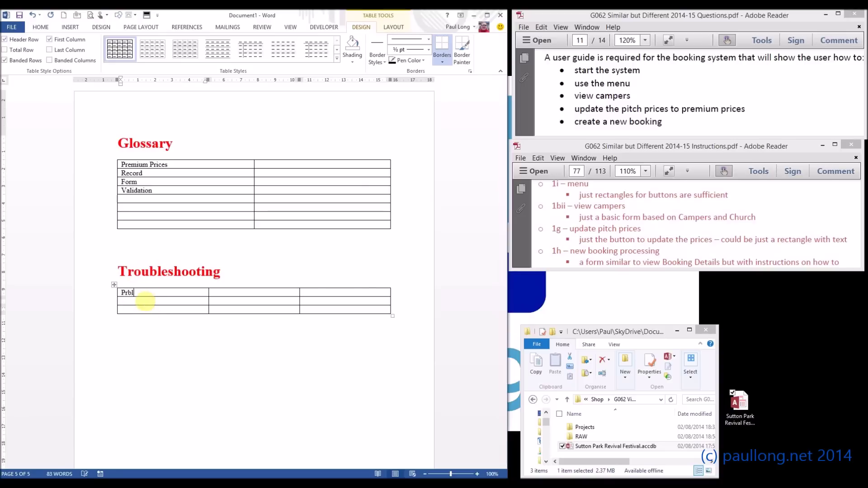
key(BackSpace)
key(BackSpace)
key(BackSpace)
key(BackSpace)
text(oblem)
key(Tab)
text(Cause)
key(Tab)
text(Solution)
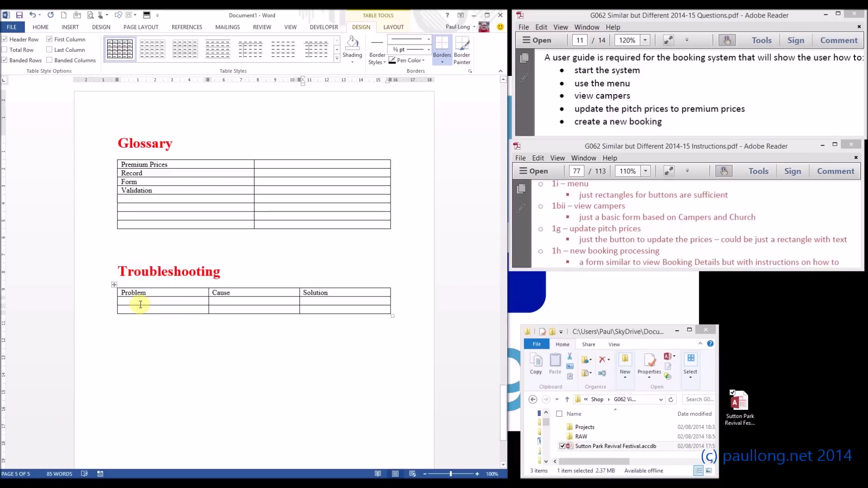
click(141, 304)
click(220, 303)
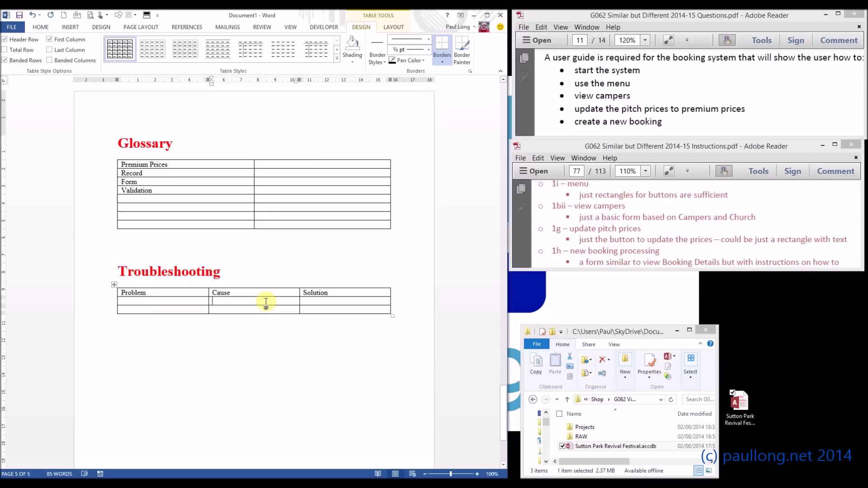
click(319, 301)
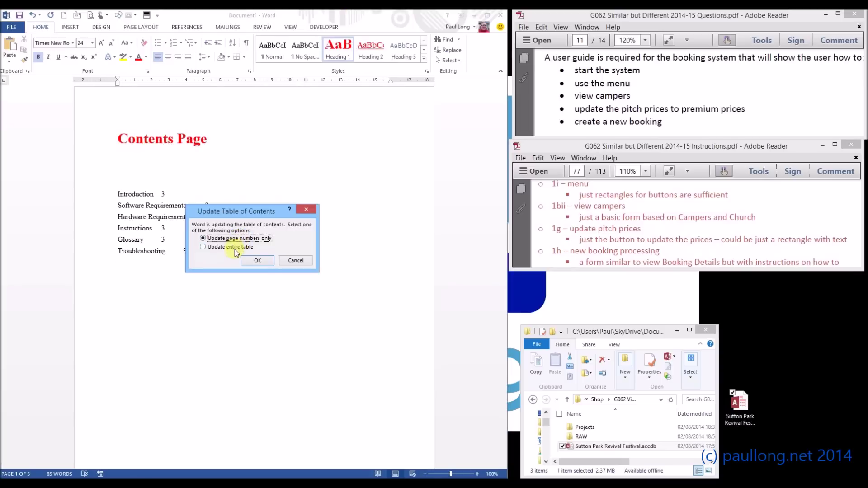
Update the entire contents table, then delete its User Guide and Contents Page lines
click(232, 247)
click(257, 261)
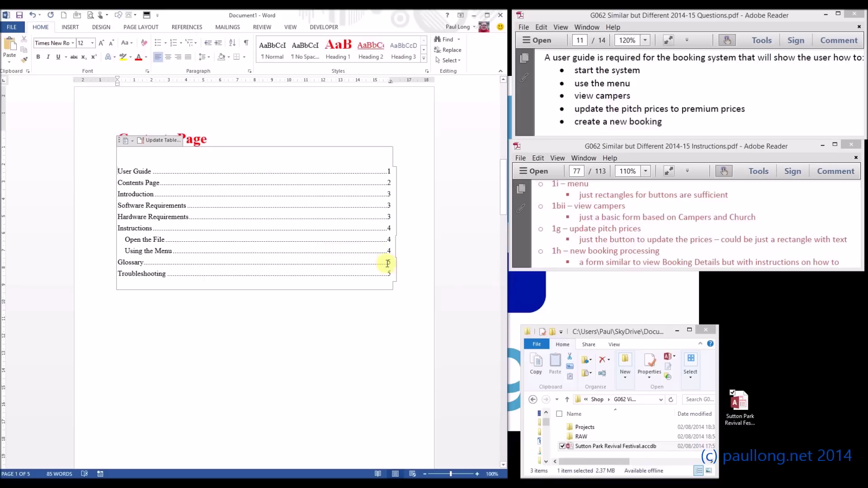
click(172, 251)
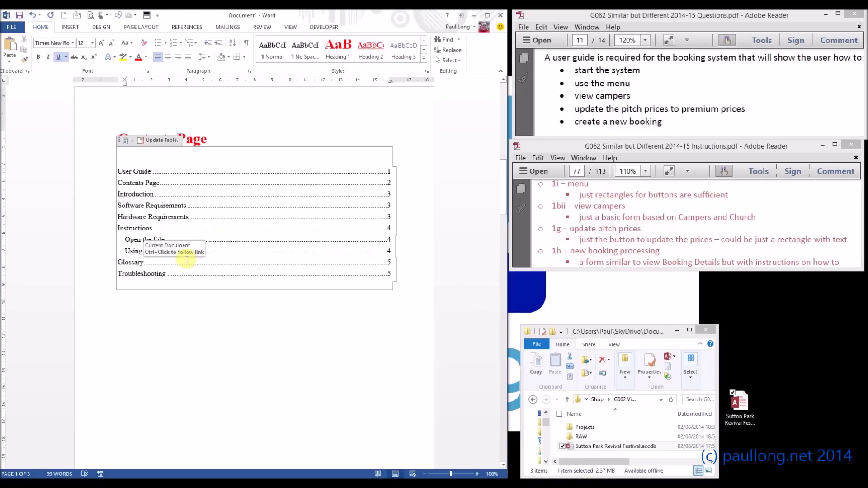
click(118, 171)
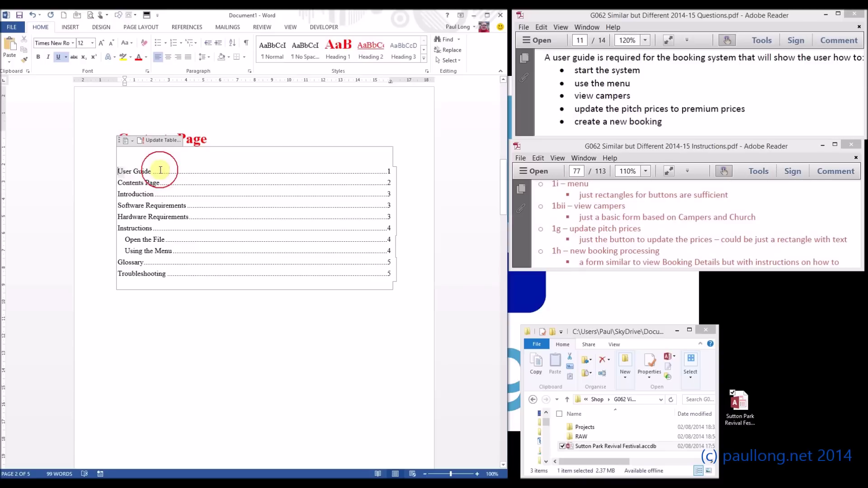
drag(160, 170, 394, 184)
key(Delete)
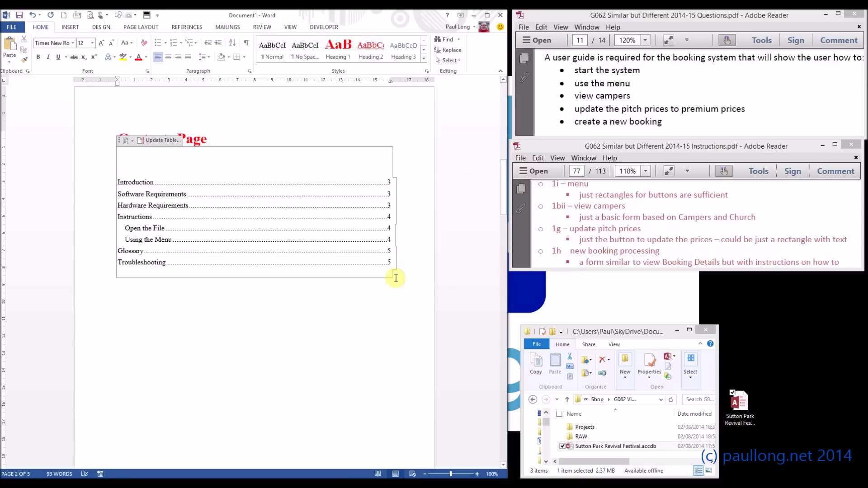
click(398, 286)
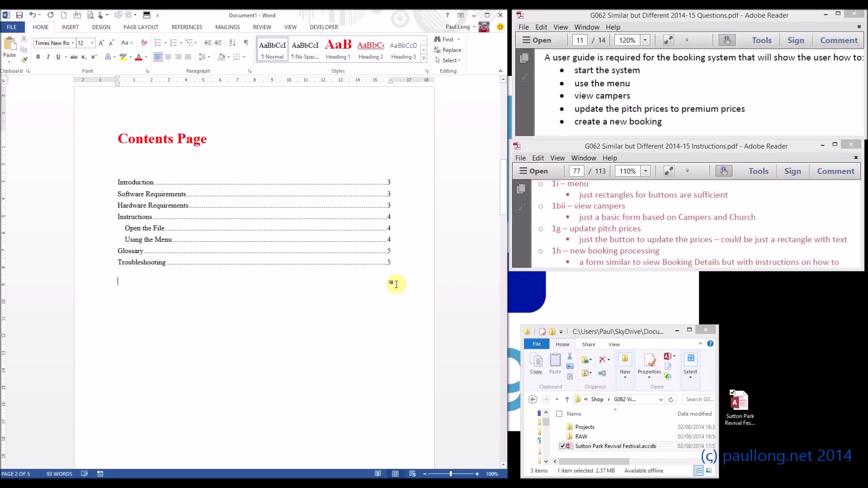